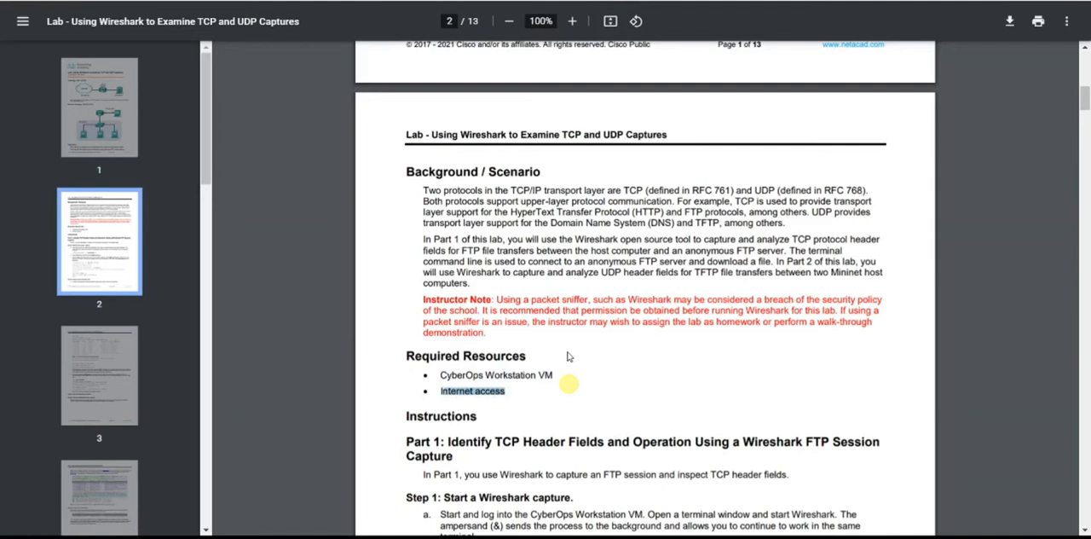
# Review the Required Resources list and the start of Part 1 in the lab instructions.
pyautogui.moveTo(421, 443); pyautogui.dragTo(445, 443)
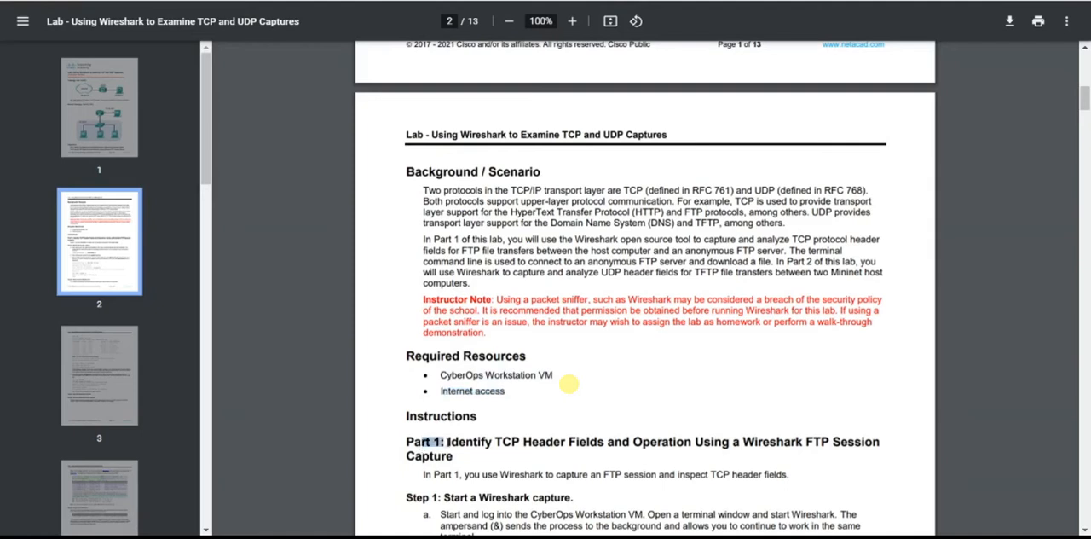
pyautogui.scroll(-3, 541, 419)
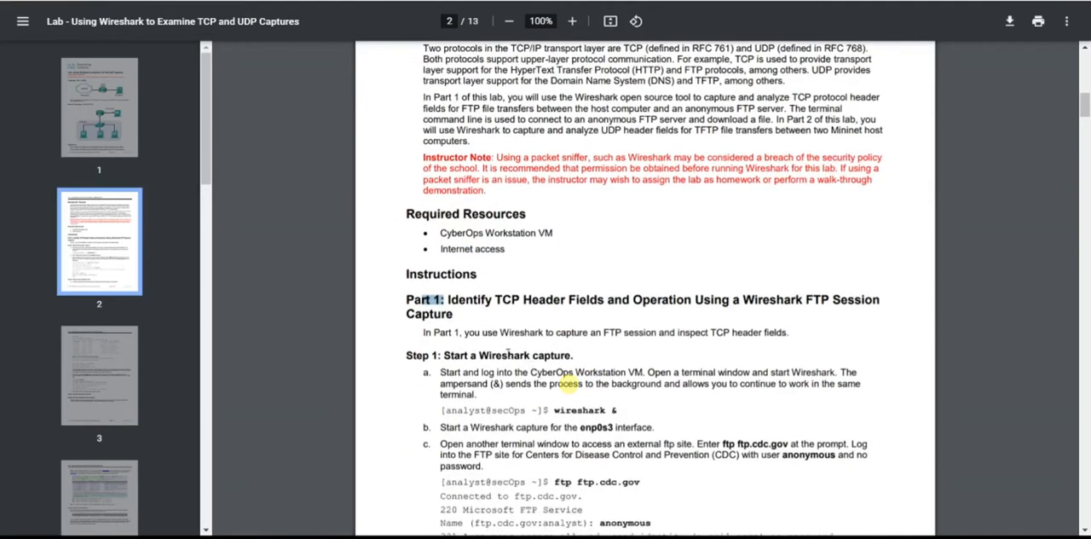
pyautogui.click(465, 338)
pyautogui.moveTo(441, 248); pyautogui.dragTo(508, 248)
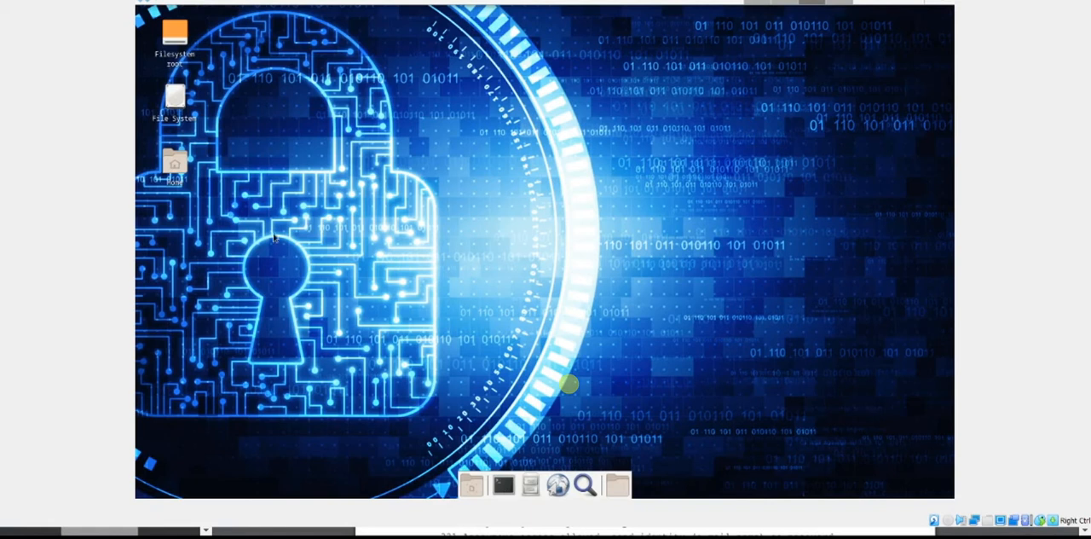
pyautogui.rightClick(737, 158)
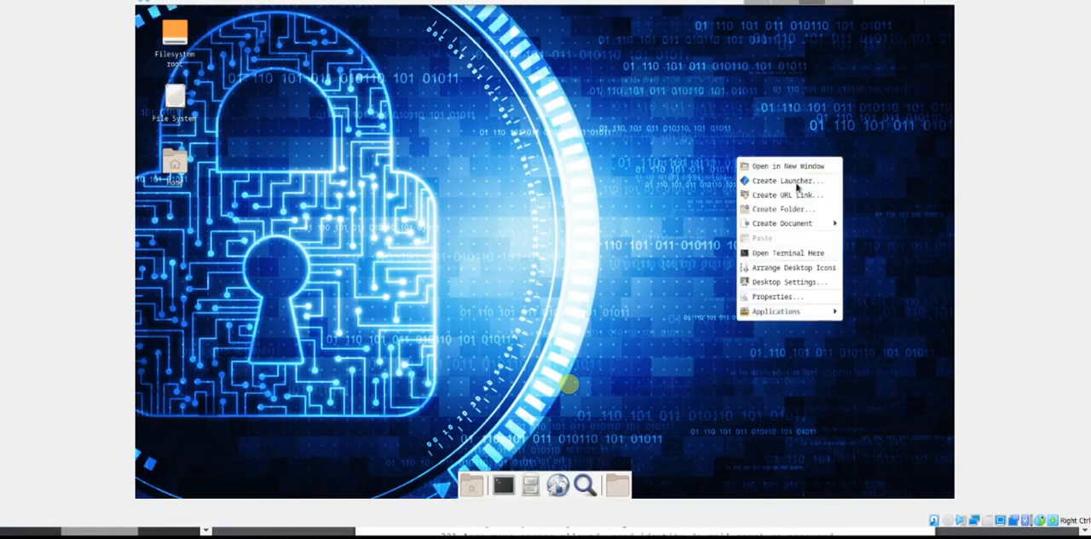
pyautogui.click(557, 215)
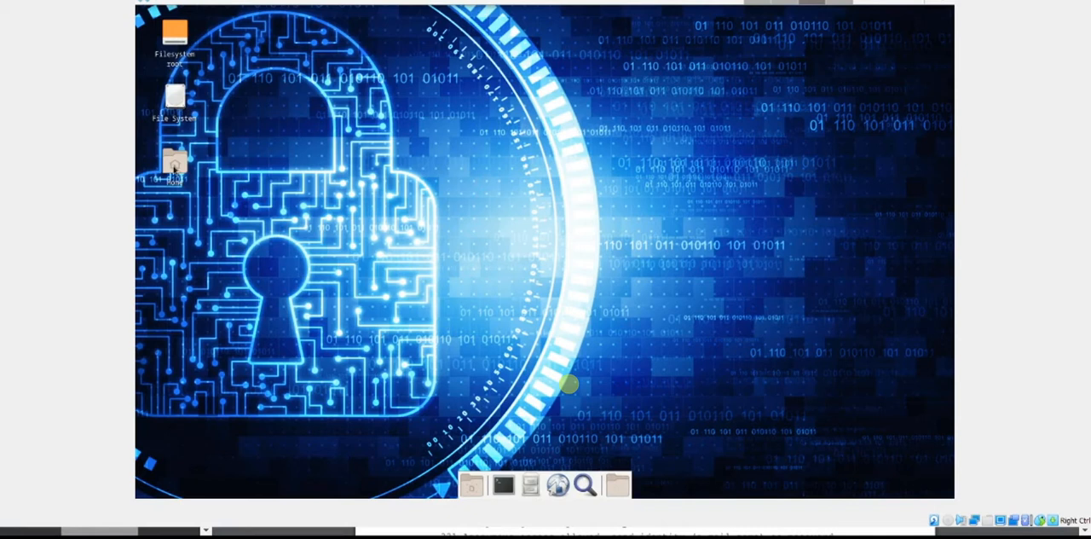
pyautogui.rightClick(203, 305)
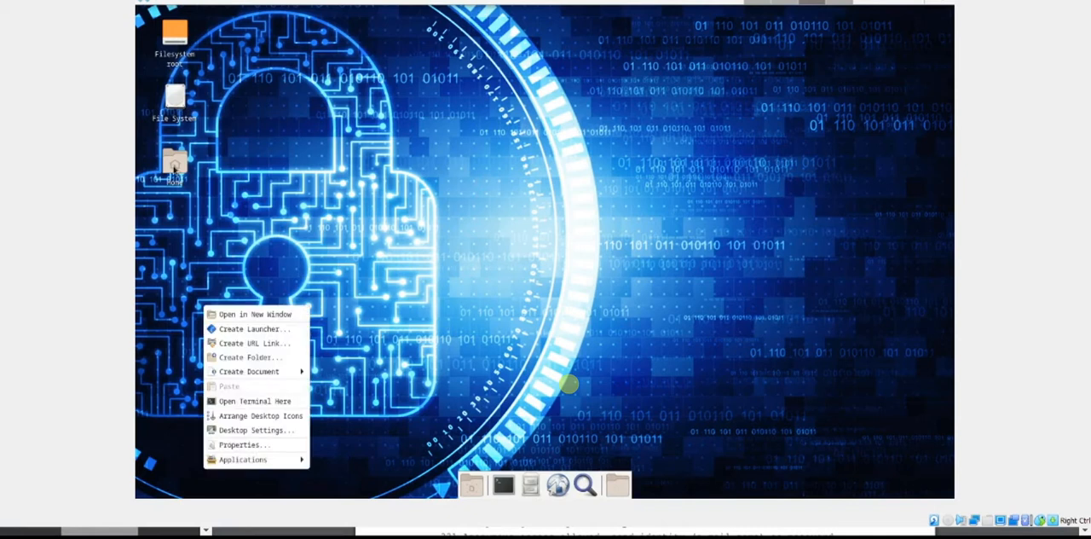
pyautogui.click(262, 402)
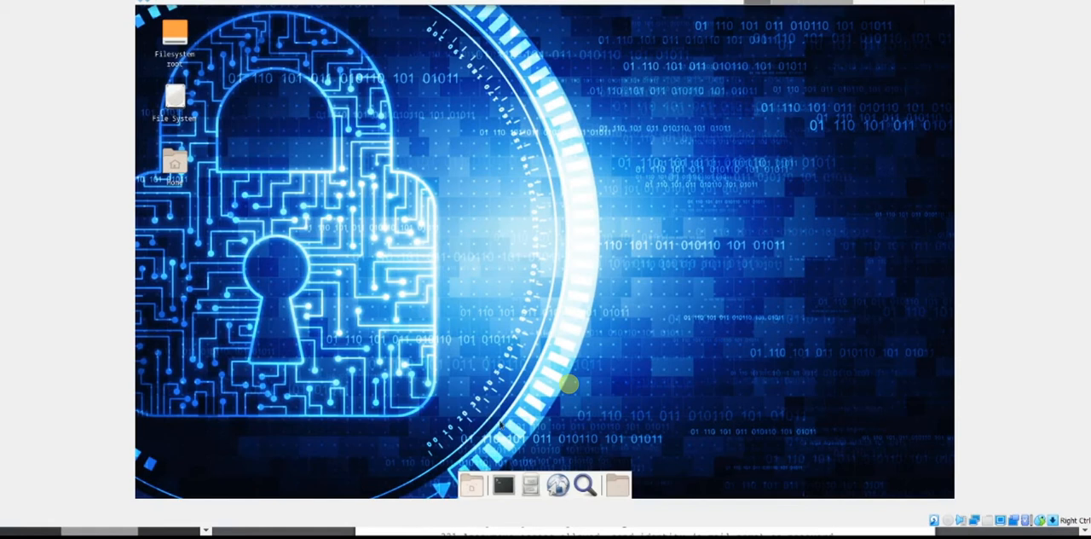
# Open a terminal window, test internet access by pinging 8.8.8.8, and stop the ping.
pyautogui.click(503, 484)
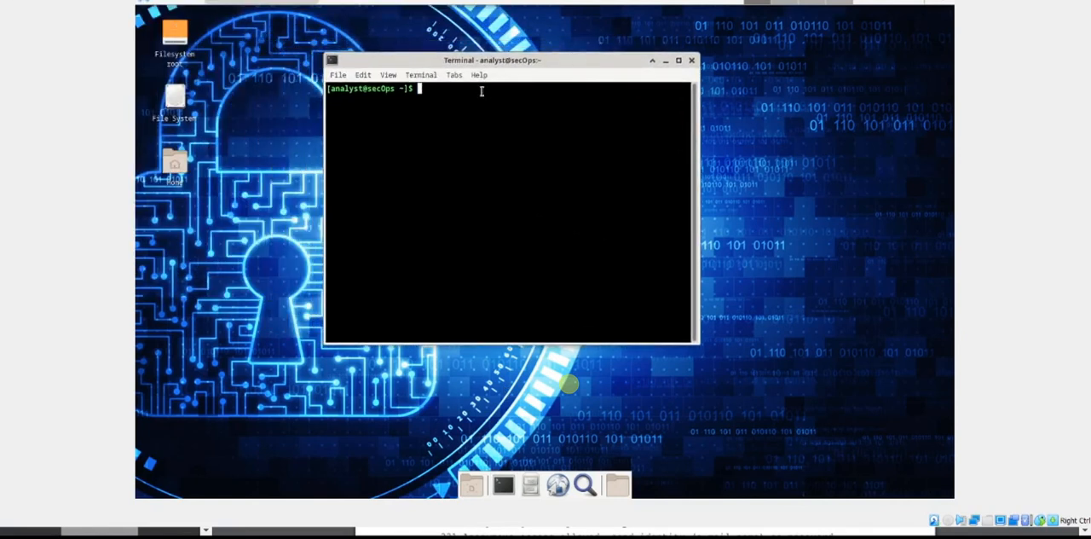
pyautogui.write('ping 8.8.8.8')
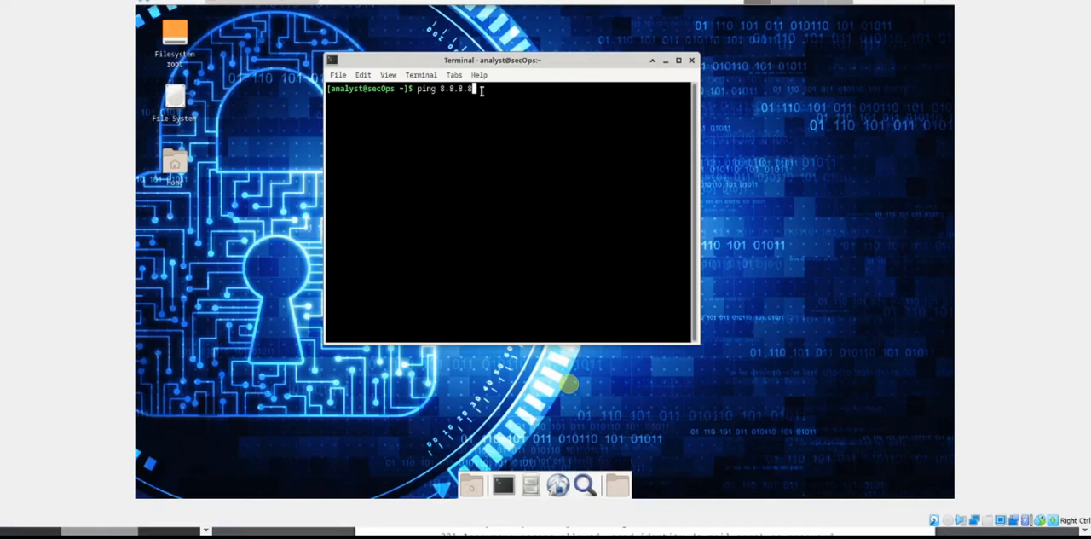
pyautogui.press('Return')
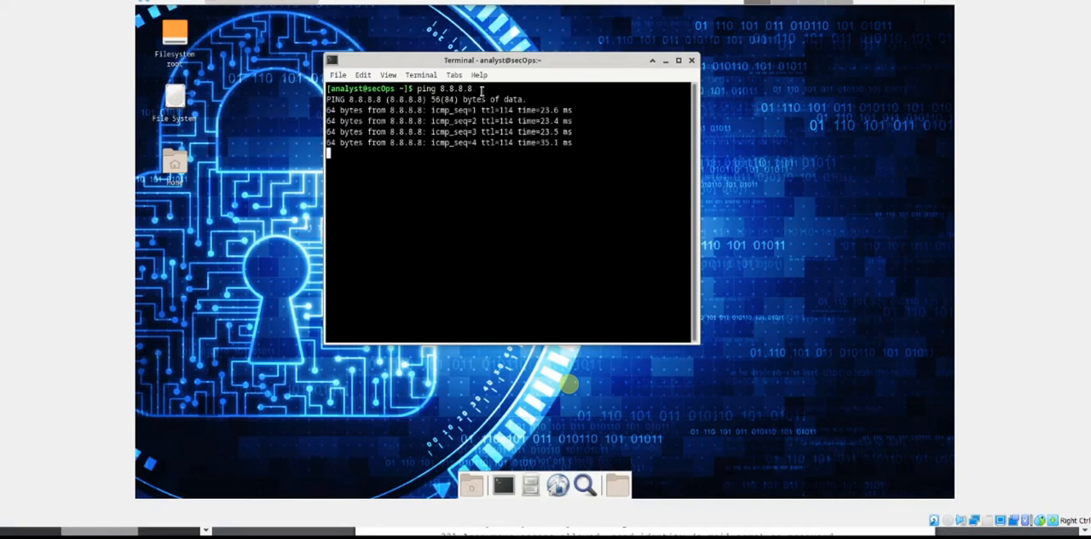
pyautogui.hotkey('ctrl', 'c')
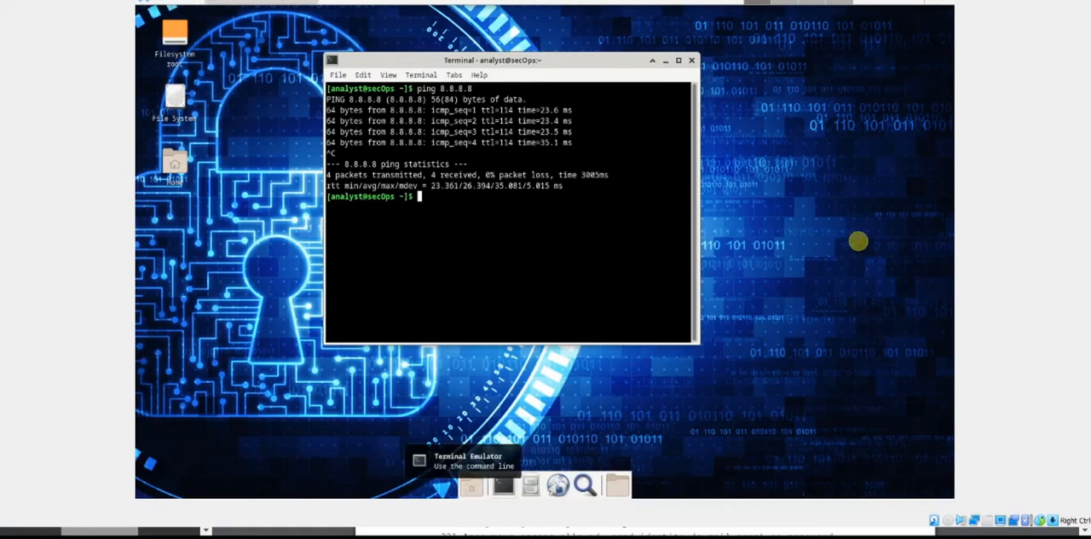
# Check Step 1 in the lab PDF and launch Wireshark as a background process from the VM terminal with "wireshark &".
pyautogui.hotkey('alt', 'Tab')
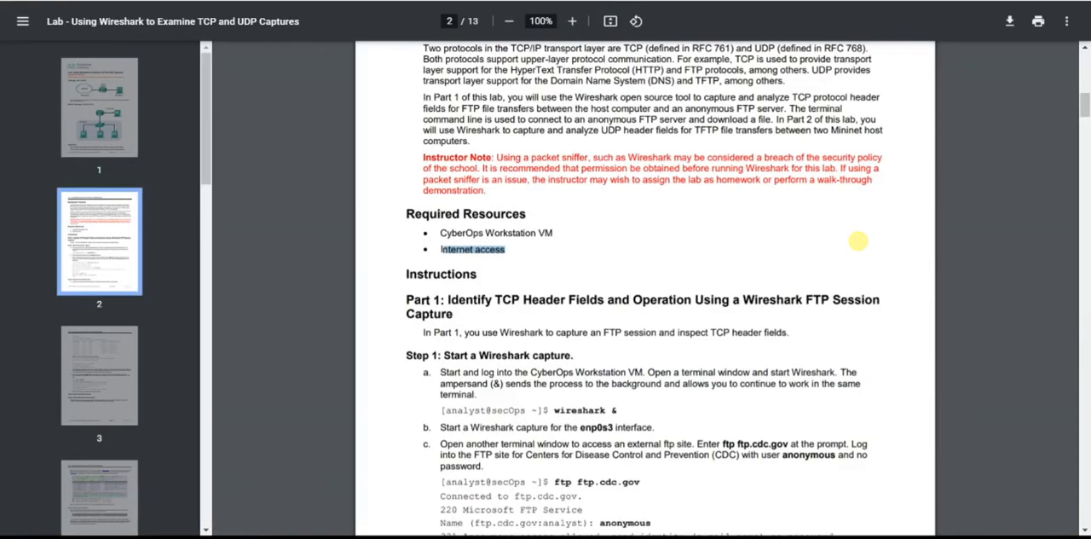
pyautogui.click(511, 254)
pyautogui.moveTo(607, 415); pyautogui.dragTo(559, 415)
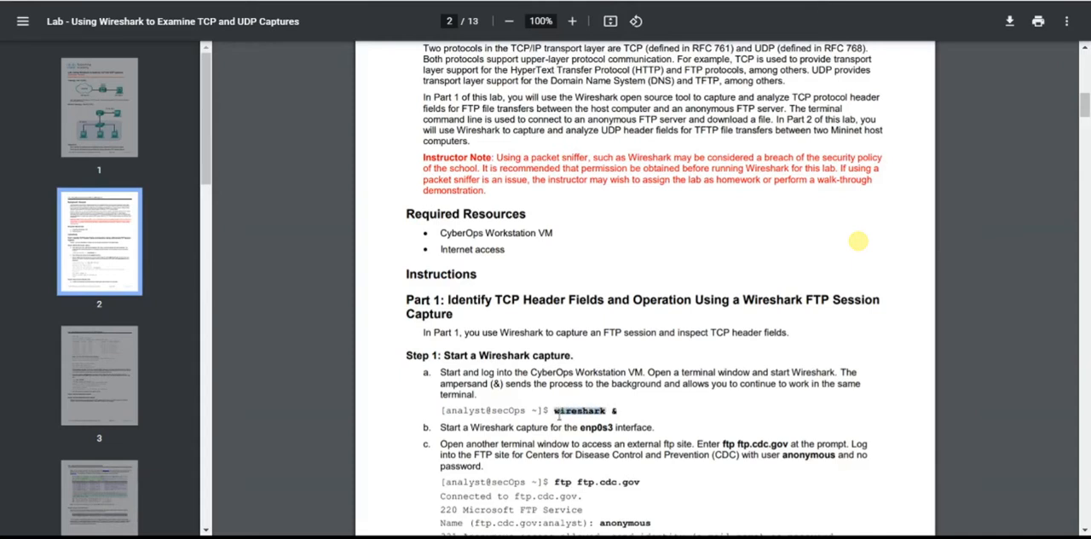
pyautogui.click(563, 411)
pyautogui.scroll(-3, 567, 410)
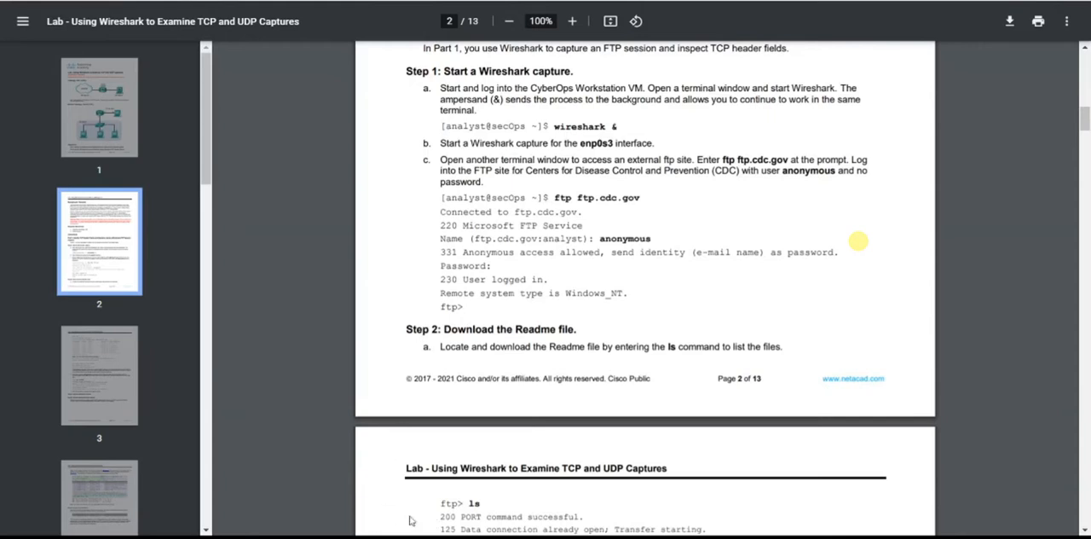
pyautogui.hotkey('alt', 'Tab')
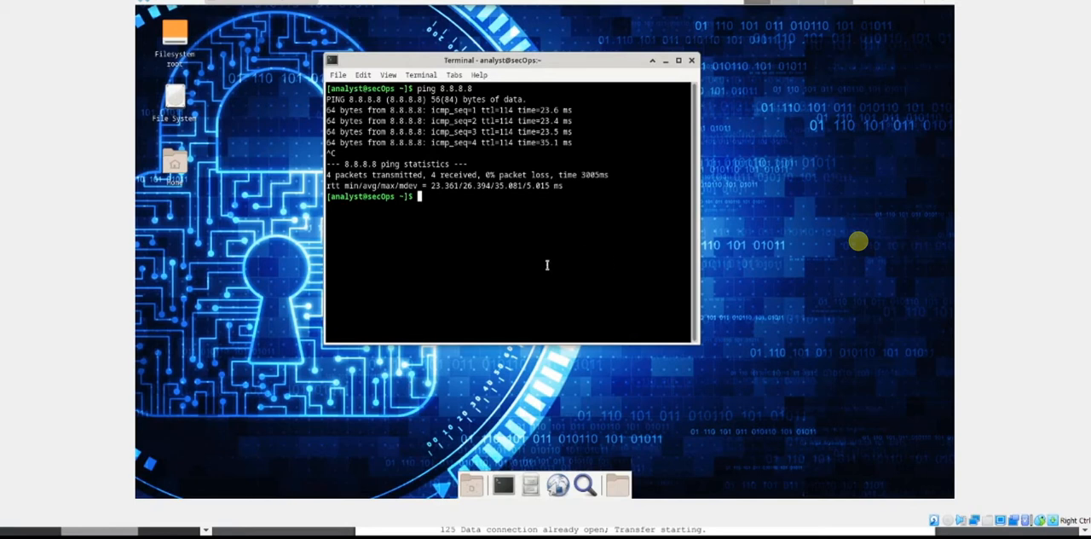
pyautogui.write('wireshark &')
pyautogui.press('Return')
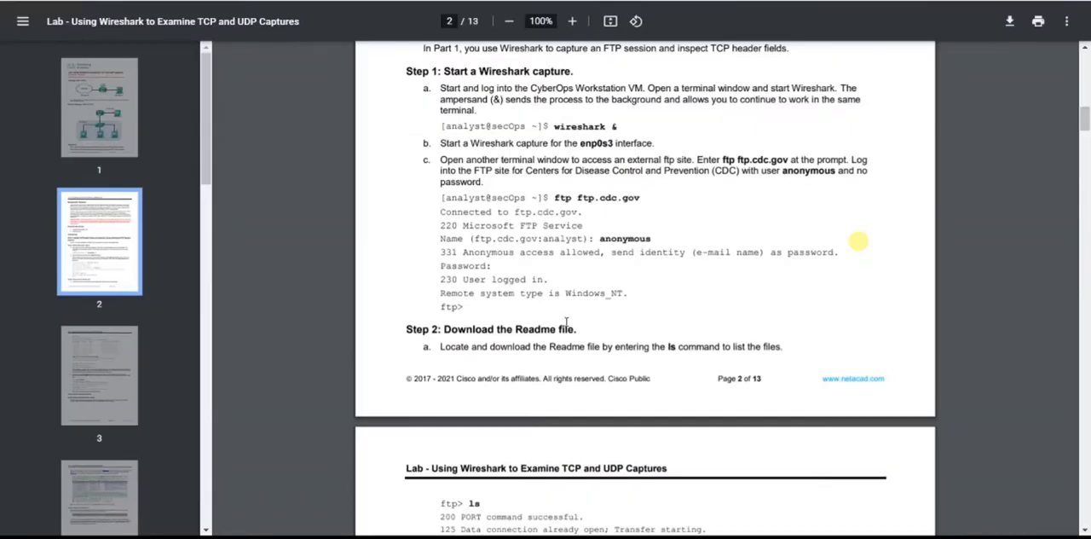
# Read items b and c of Step 1 in the lab PDF and start a Wireshark capture on the enp0s3 interface.
pyautogui.moveTo(448, 143); pyautogui.dragTo(634, 147)
pyautogui.click(604, 158)
pyautogui.moveTo(440, 159); pyautogui.dragTo(586, 160)
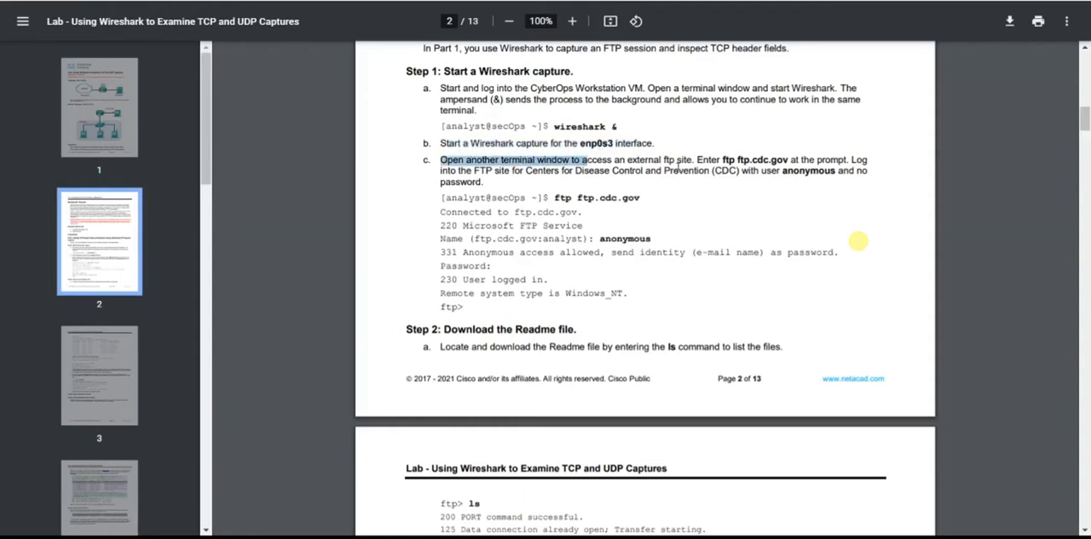
pyautogui.moveTo(723, 159); pyautogui.dragTo(789, 160)
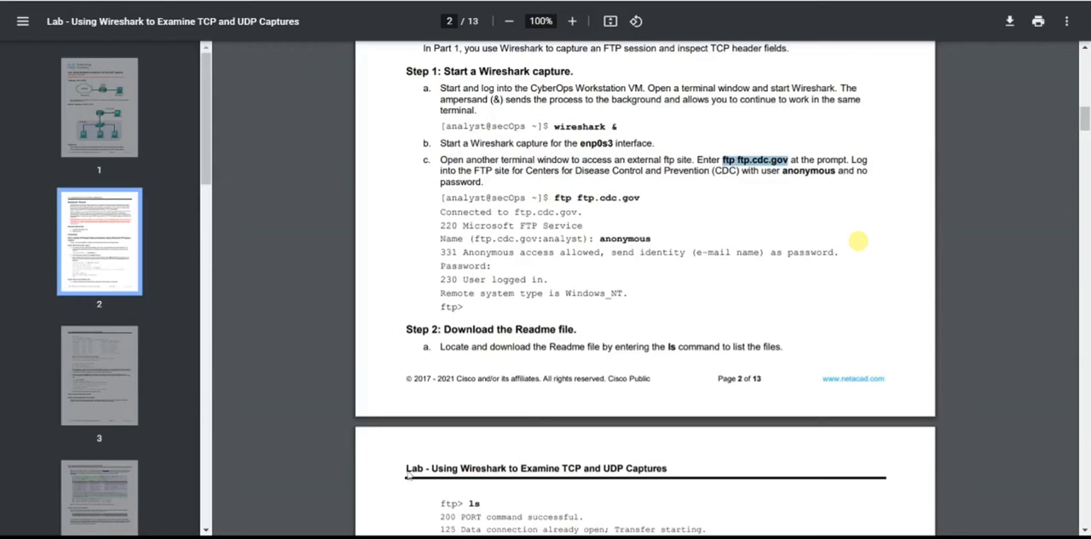
pyautogui.hotkey('alt', 'Tab')
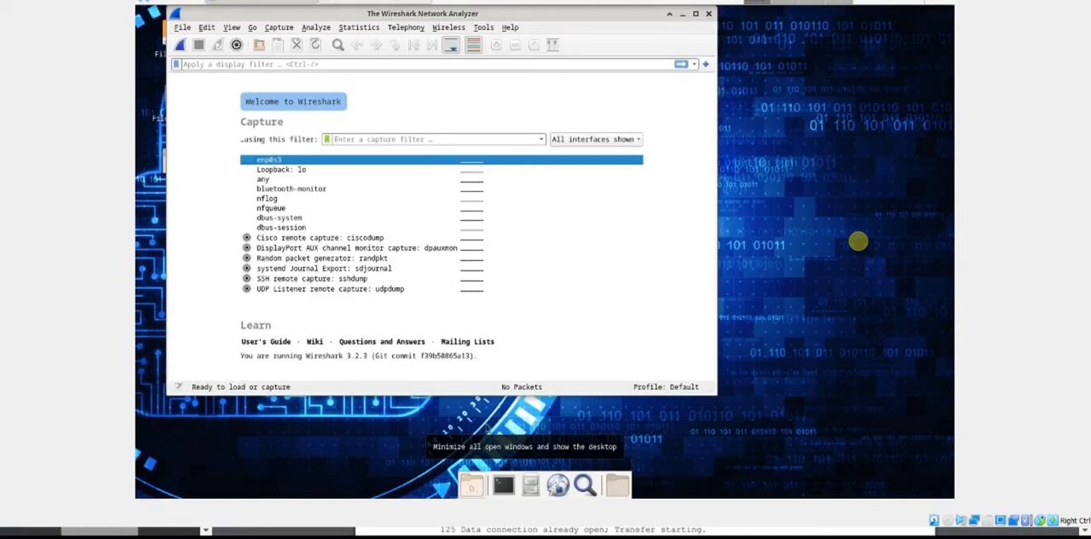
pyautogui.doubleClick(265, 161)
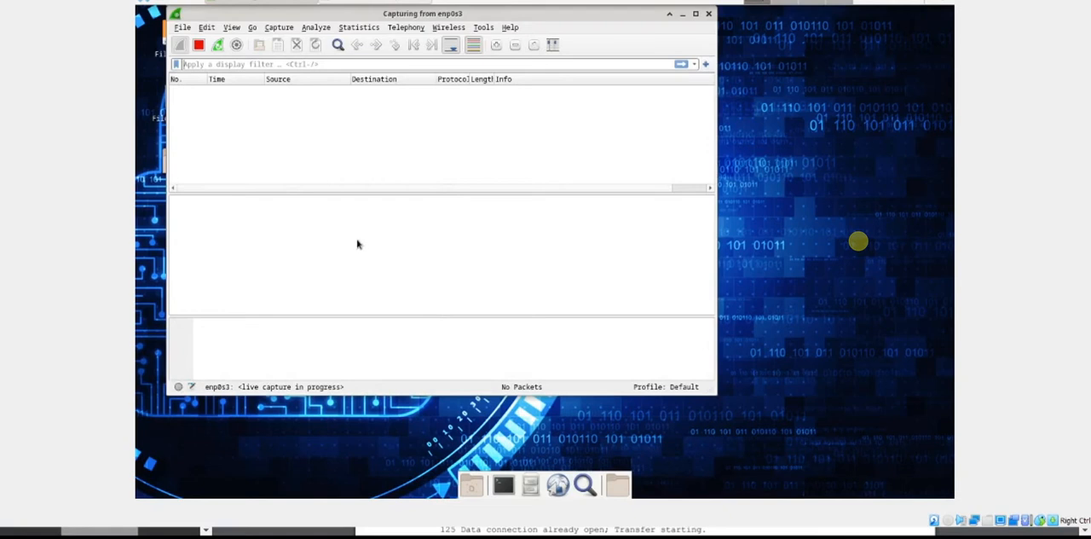
# Arrange the Wireshark and terminal windows side by side in the VM, with the terminal made narrower.
pyautogui.moveTo(426, 19); pyautogui.dragTo(659, 22)
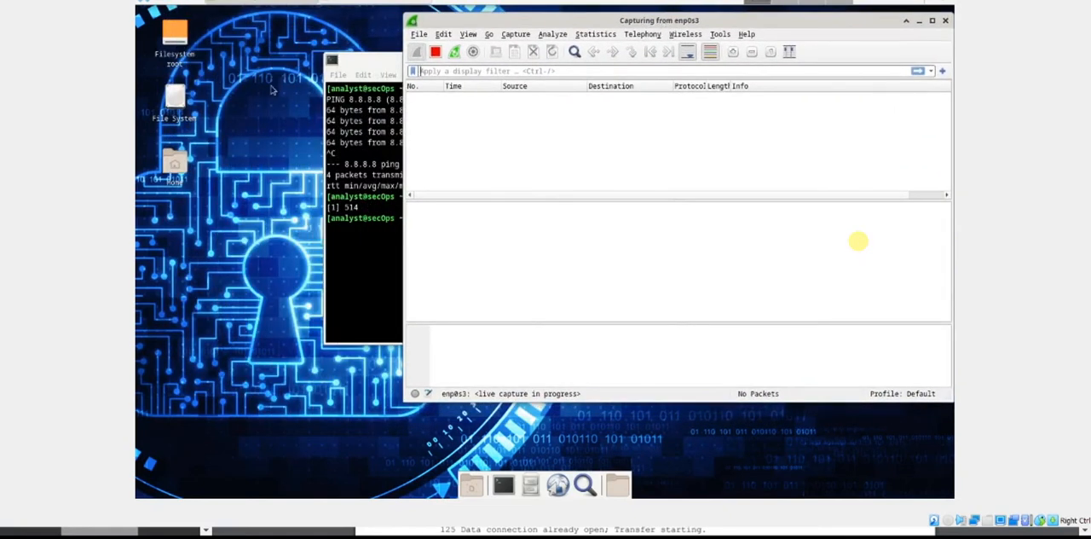
pyautogui.moveTo(369, 61); pyautogui.dragTo(181, 14)
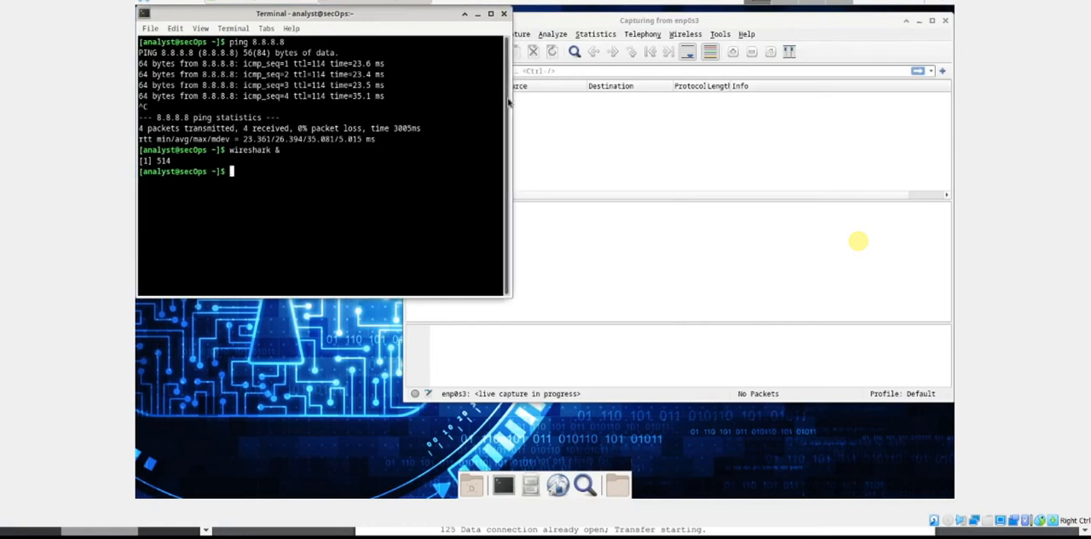
pyautogui.moveTo(509, 103); pyautogui.dragTo(432, 103)
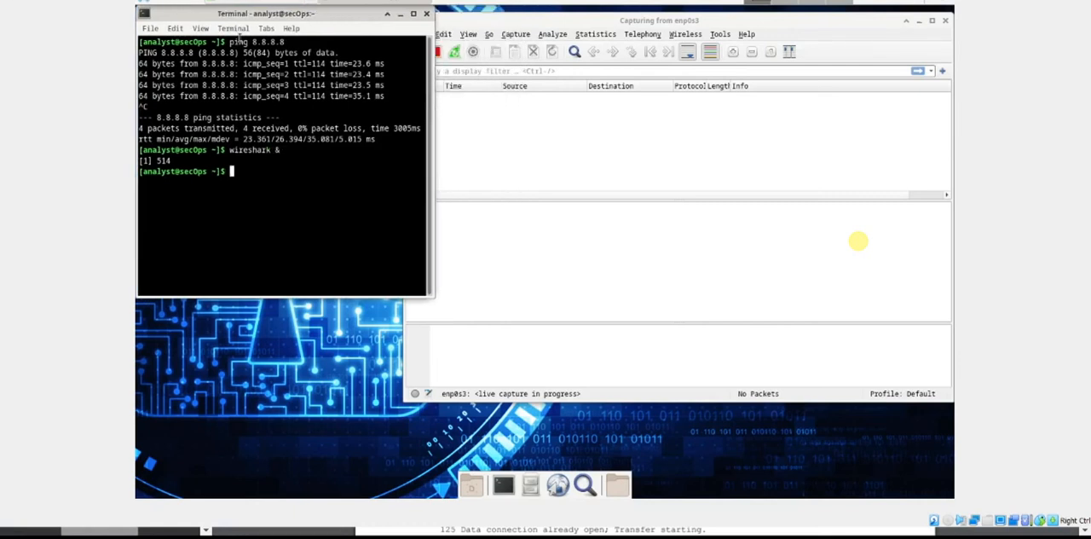
# Open a second terminal window, place it over the lower part of the first one, and narrow it.
pyautogui.click(150, 28)
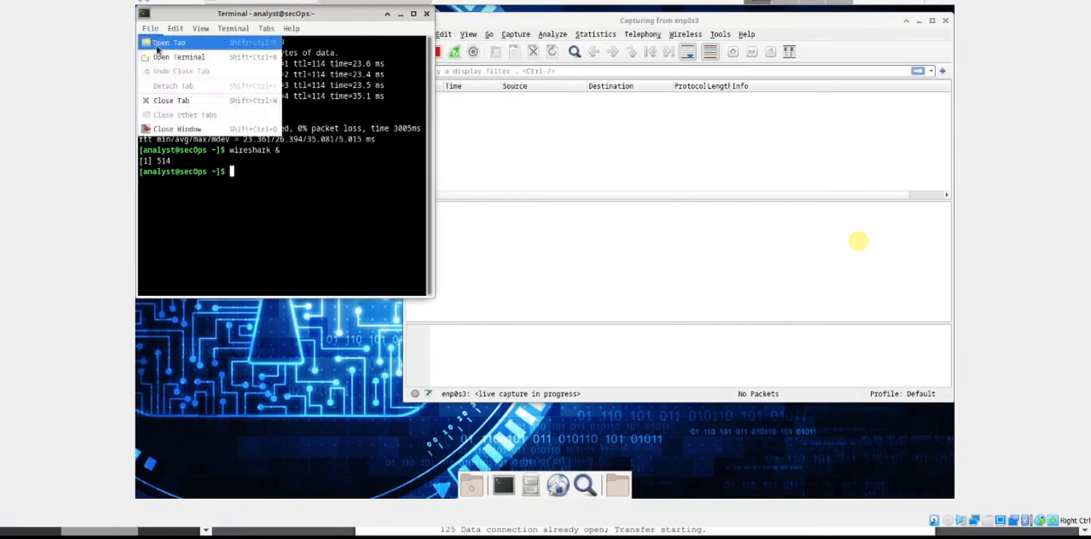
pyautogui.click(174, 57)
pyautogui.moveTo(368, 185); pyautogui.dragTo(378, 213)
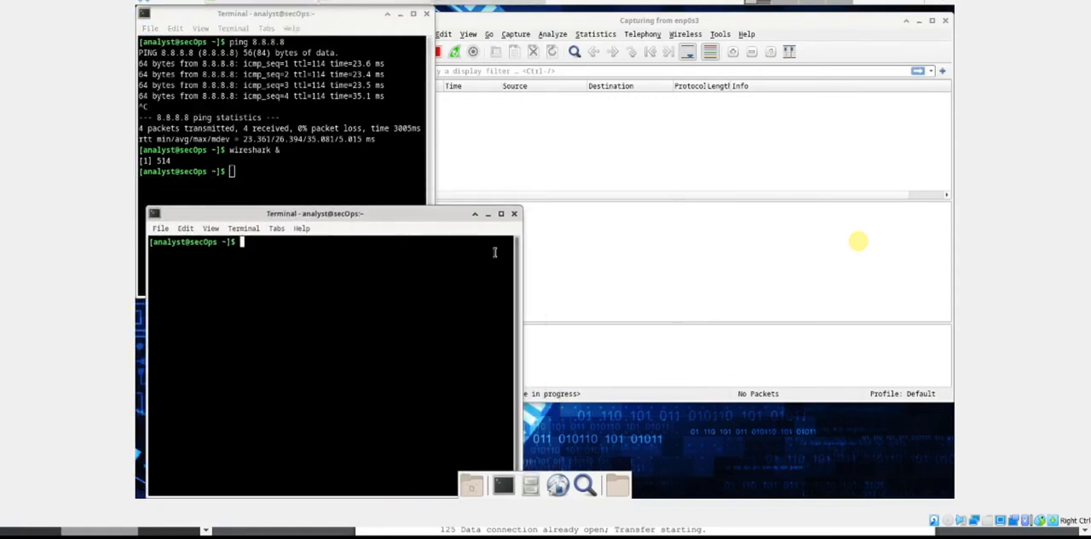
pyautogui.moveTo(518, 256); pyautogui.dragTo(394, 256)
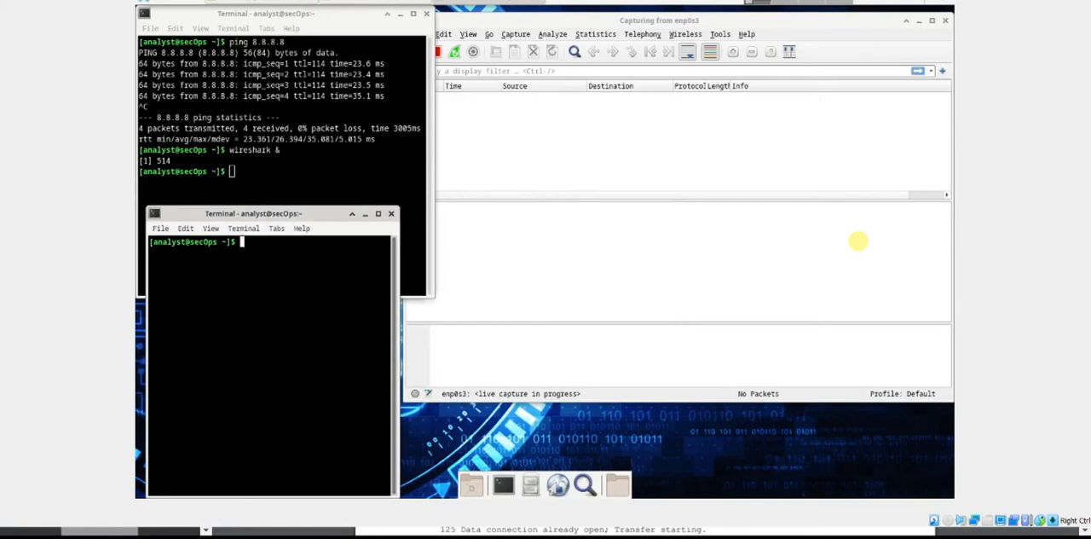
# Check the FTP command in the lab PDF and connect from the new terminal with "ftp -p ftp.cdc.gov".
pyautogui.click(406, 536)
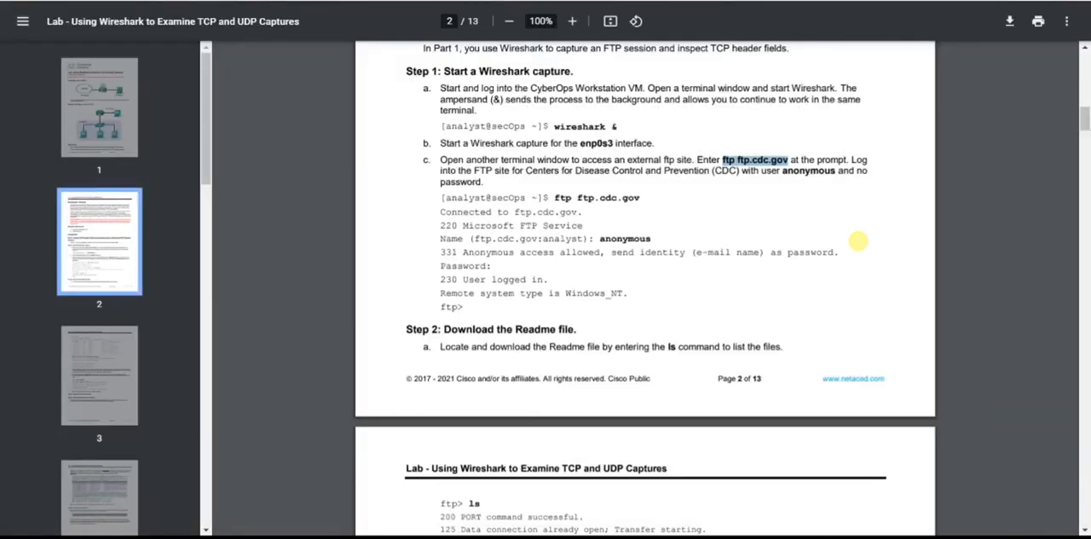
pyautogui.click(566, 197)
pyautogui.moveTo(554, 197); pyautogui.dragTo(641, 199)
pyautogui.click(589, 199)
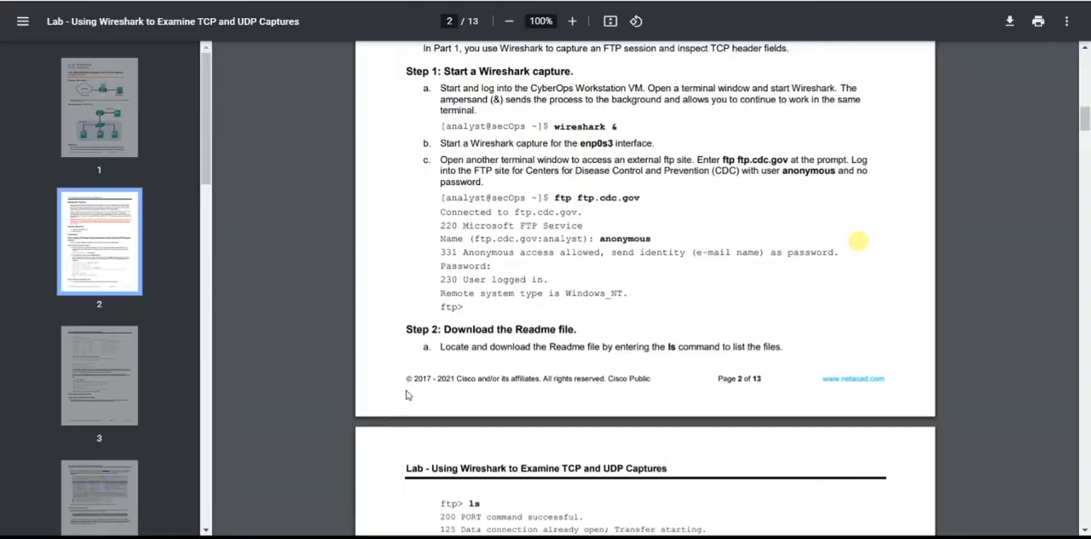
pyautogui.hotkey('alt', 'Tab')
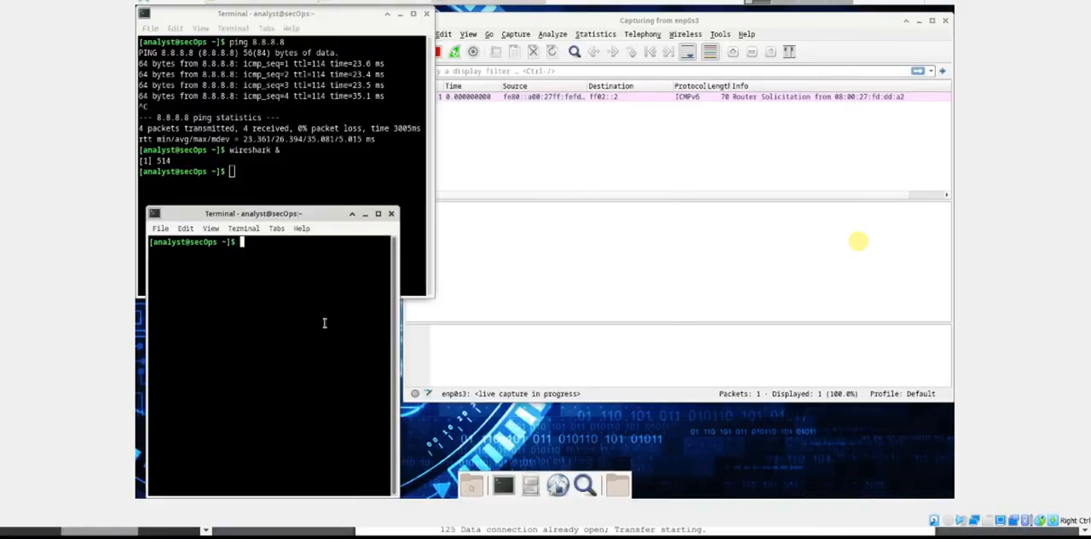
pyautogui.write('ftp -p ftp.cdc.gov')
pyautogui.press('Return')
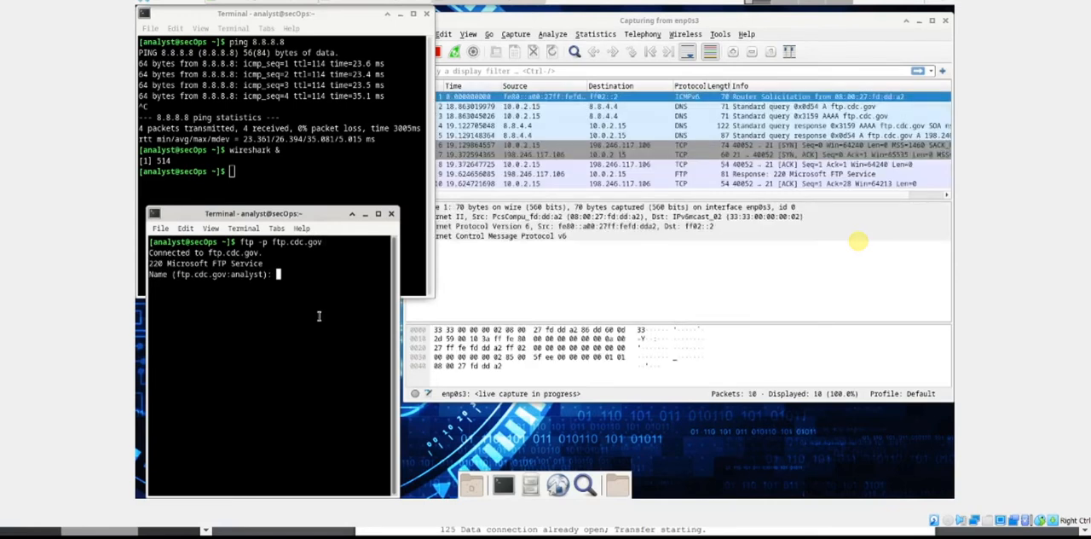
# Log in to the FTP server as user anonymous with an empty password, following the login details in the lab PDF.
pyautogui.write('an')
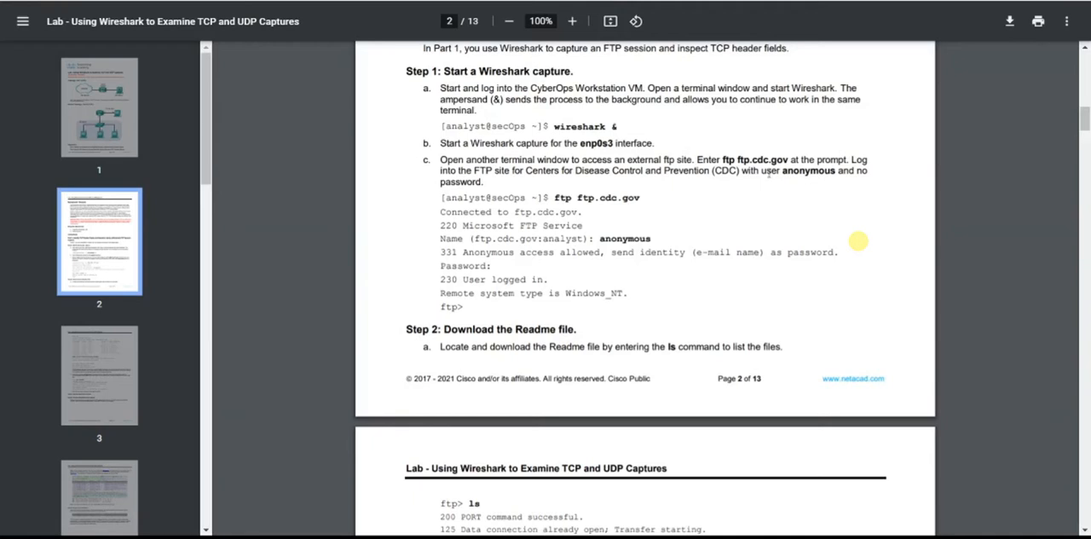
pyautogui.moveTo(780, 170); pyautogui.dragTo(837, 170)
pyautogui.click(857, 170)
pyautogui.moveTo(439, 183); pyautogui.dragTo(485, 183)
pyautogui.click(484, 183)
pyautogui.hotkey('alt', 'Tab')
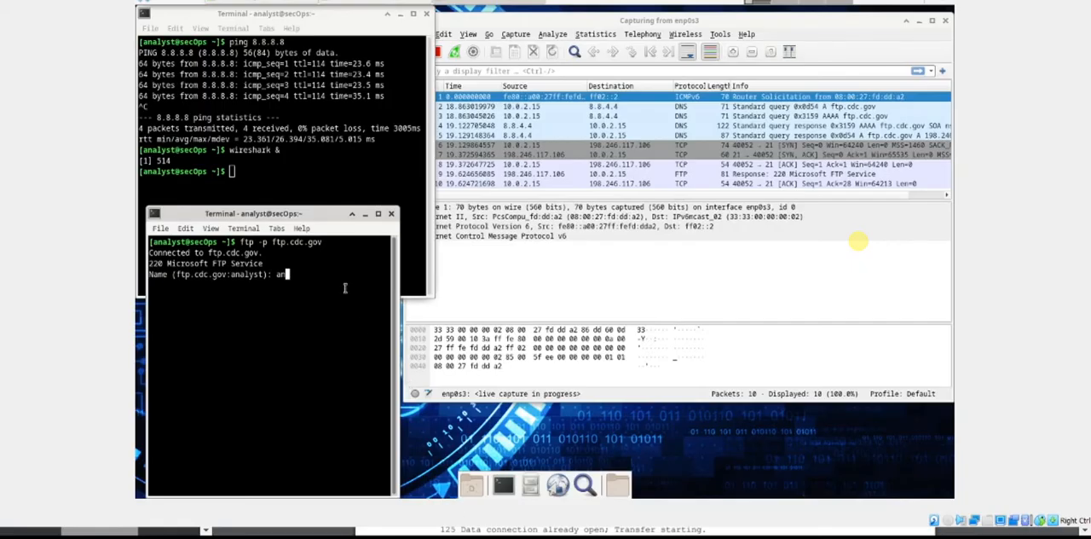
pyautogui.write('onymous')
pyautogui.press('Return')
pyautogui.press('Return')
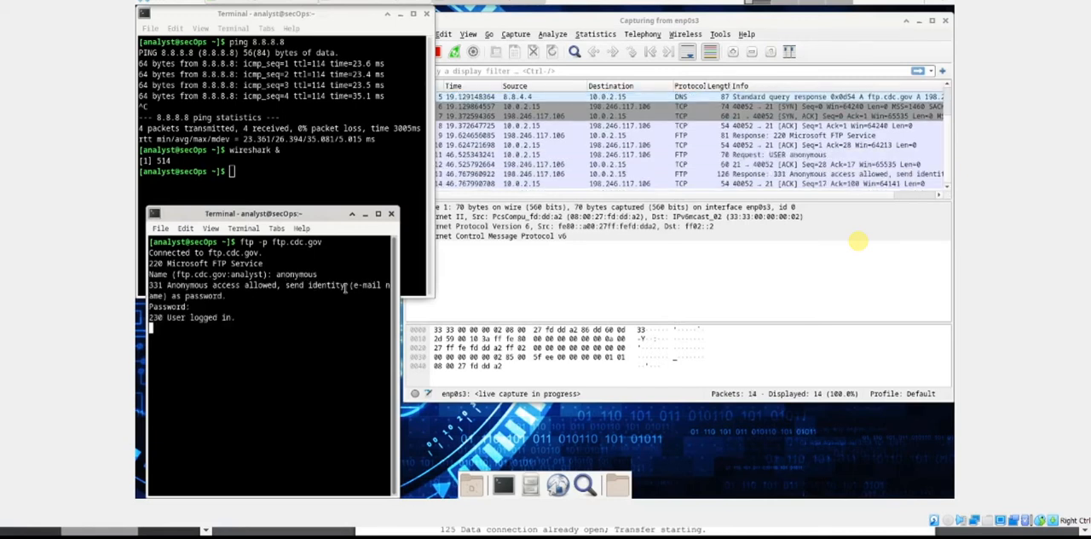
# Check the login and listing instructions in the lab PDF, and list the FTP server's files with "ls".
pyautogui.write('ls')
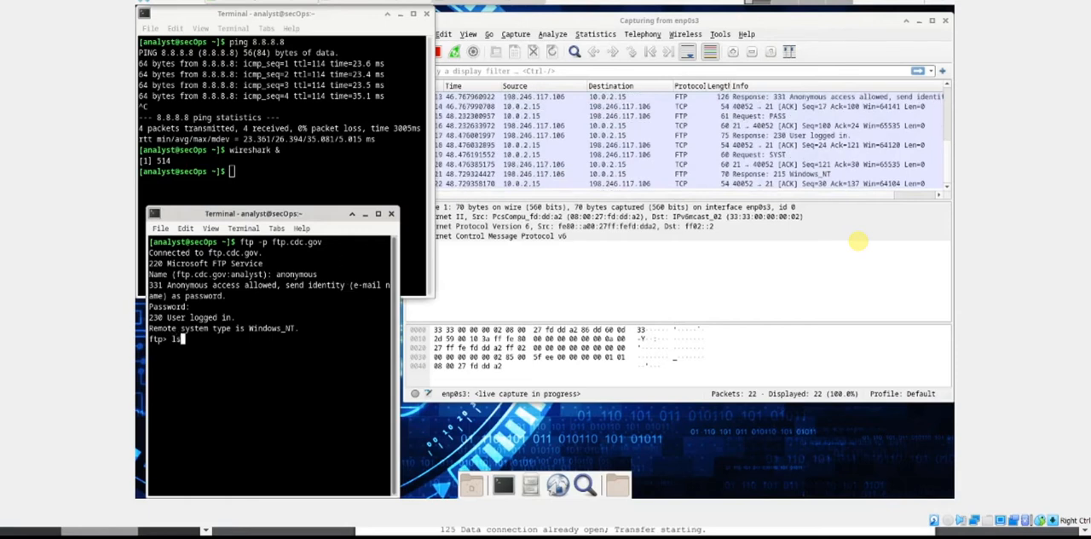
pyautogui.hotkey('alt', 'Tab')
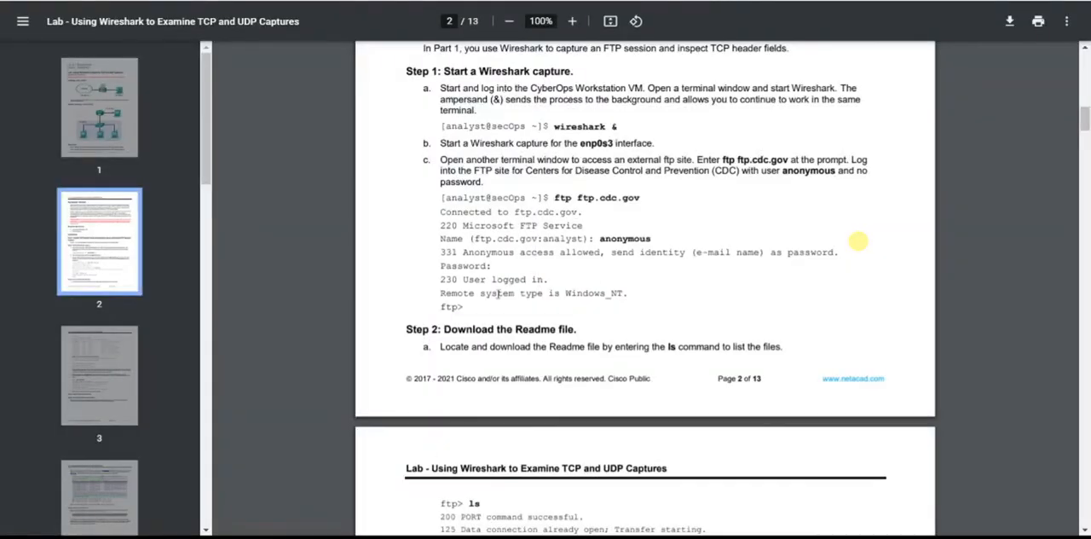
pyautogui.moveTo(600, 239); pyautogui.dragTo(631, 241)
pyautogui.moveTo(454, 278); pyautogui.dragTo(515, 295)
pyautogui.click(670, 346)
pyautogui.scroll(-4, 679, 346)
pyautogui.moveTo(459, 148); pyautogui.dragTo(488, 147)
pyautogui.click(489, 148)
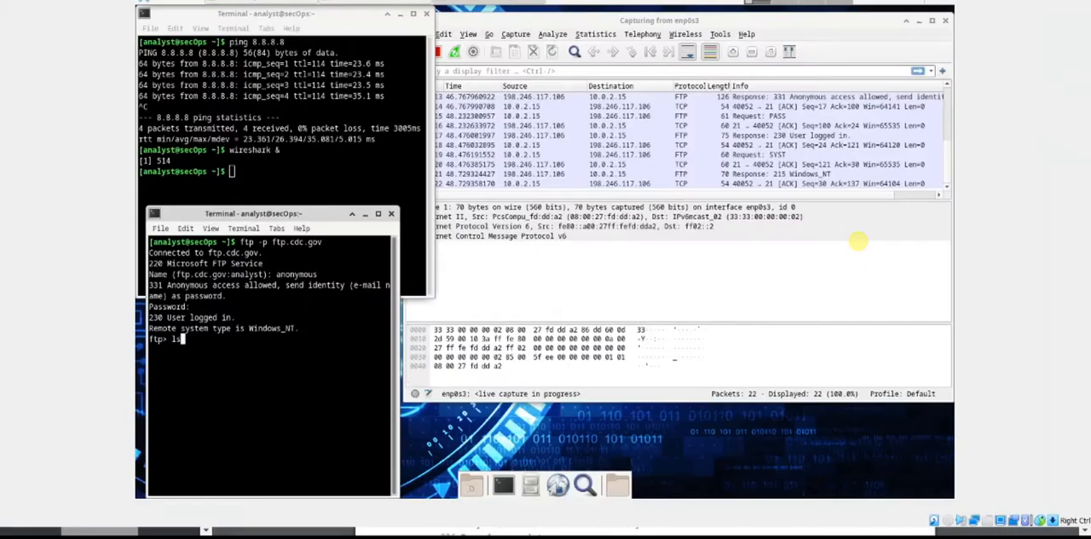
pyautogui.press('Return')
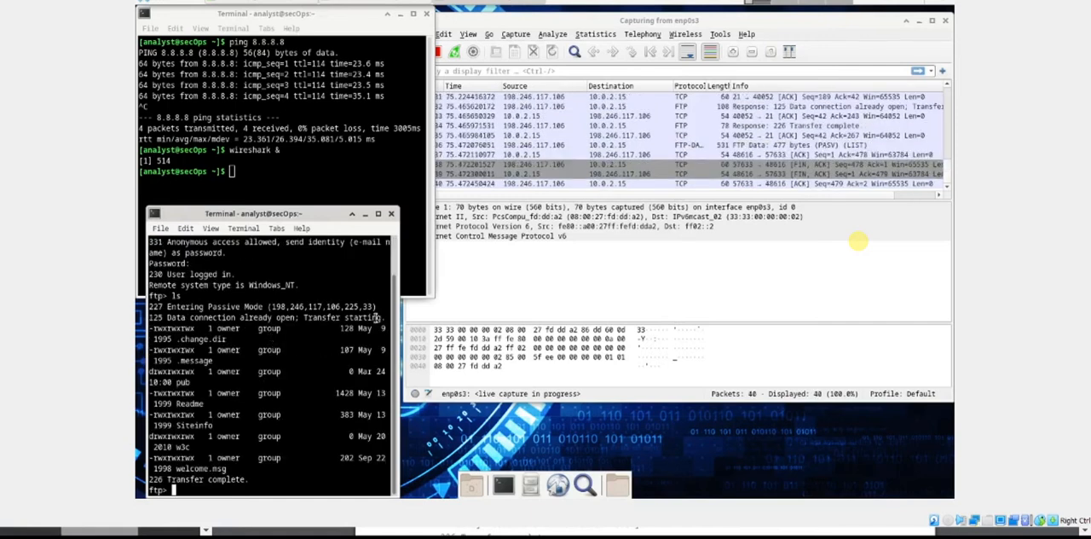
# Widen the FTP terminal window so each file entry fits on one line, and highlight the directory listing.
pyautogui.moveTo(395, 260); pyautogui.dragTo(526, 260)
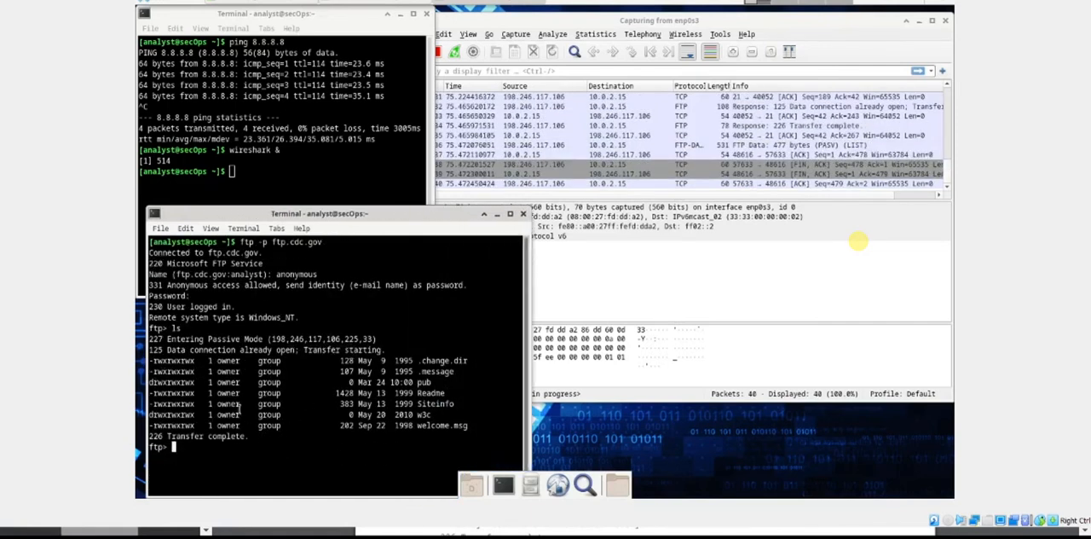
pyautogui.moveTo(165, 361); pyautogui.dragTo(463, 431)
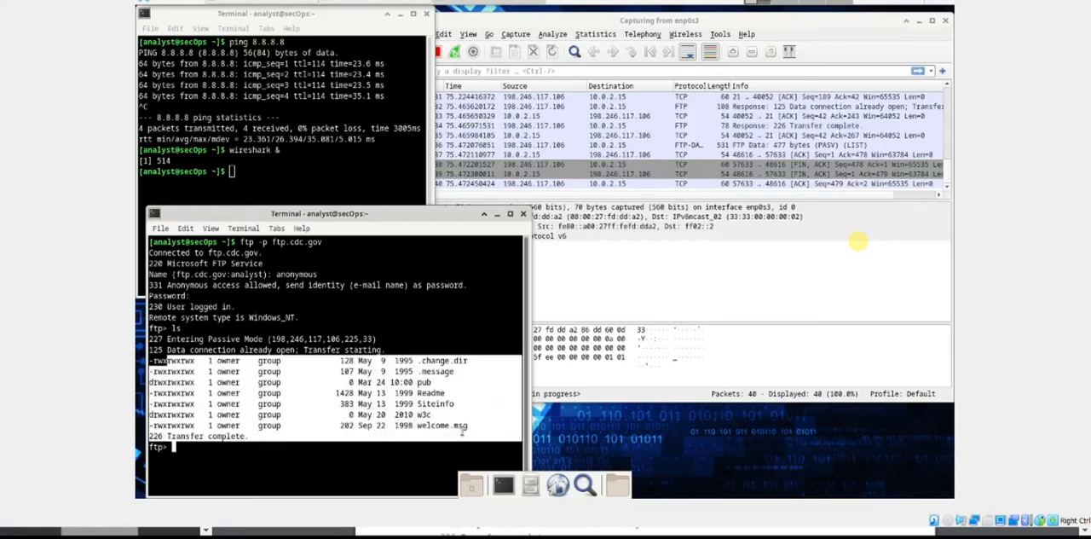
pyautogui.click(340, 394)
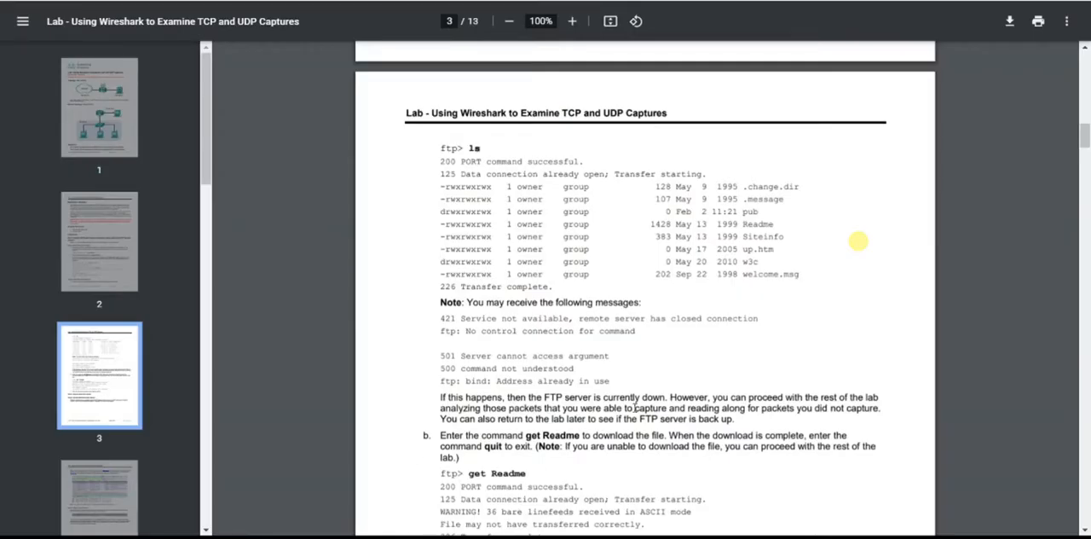
# Read the lab PDF's sample file listing, its note on server errors and the instruction for downloading the Readme file.
pyautogui.moveTo(445, 186); pyautogui.dragTo(772, 277)
pyautogui.click(710, 317)
pyautogui.scroll(-2, 585, 300)
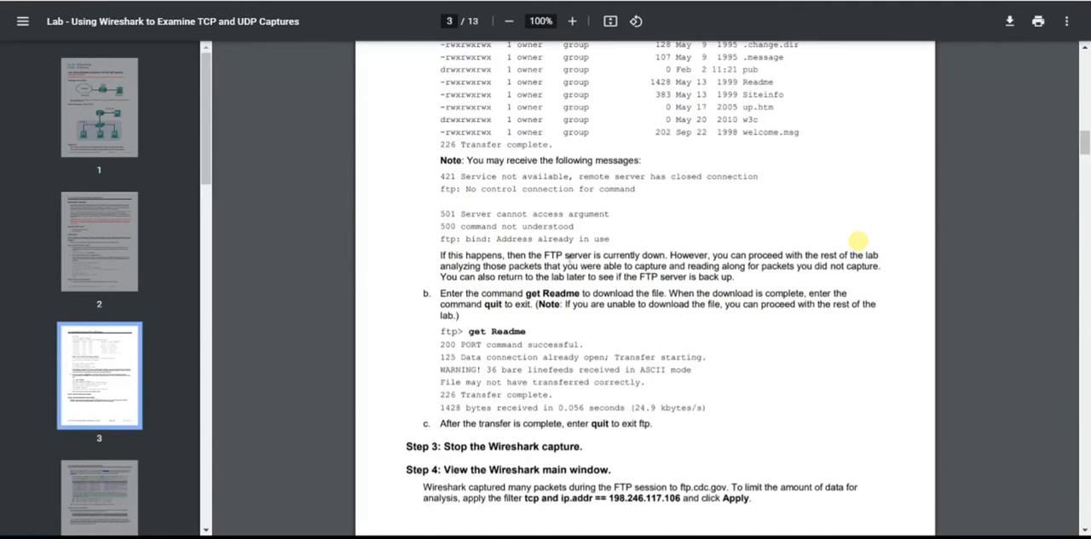
pyautogui.moveTo(521, 259); pyautogui.dragTo(627, 258)
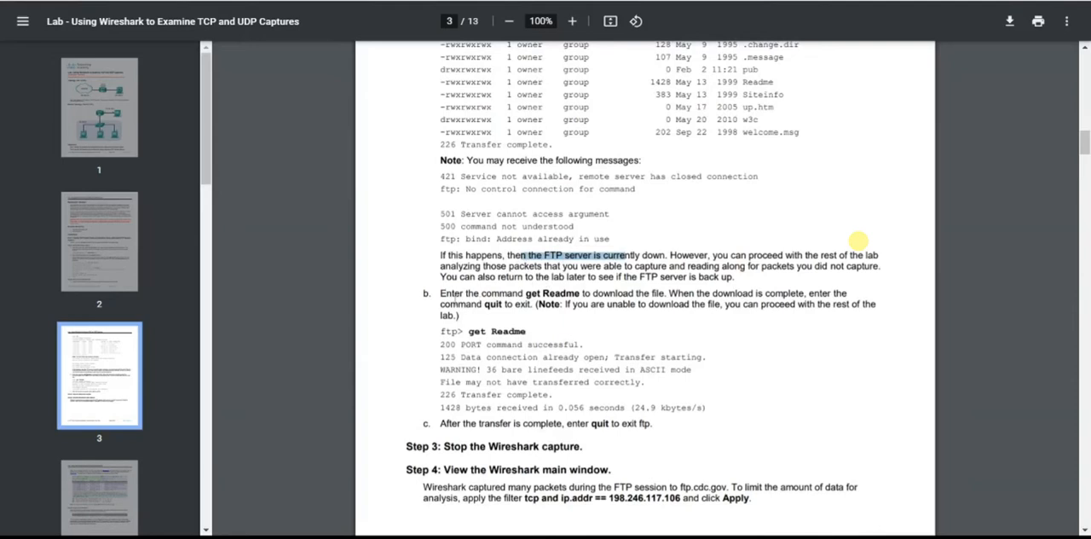
pyautogui.moveTo(440, 295); pyautogui.dragTo(583, 296)
pyautogui.click(581, 300)
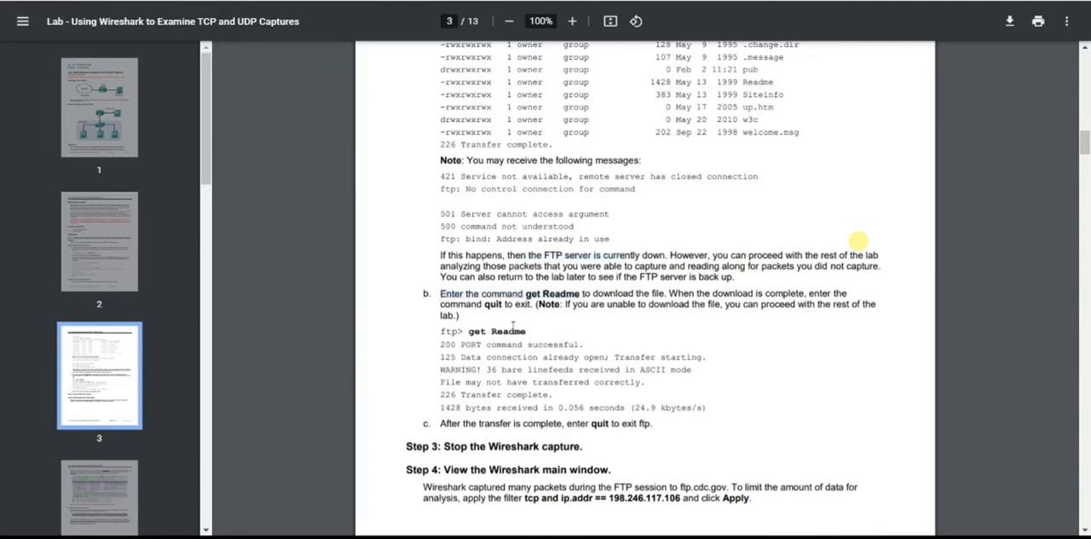
pyautogui.moveTo(470, 333); pyautogui.dragTo(525, 332)
pyautogui.click(523, 333)
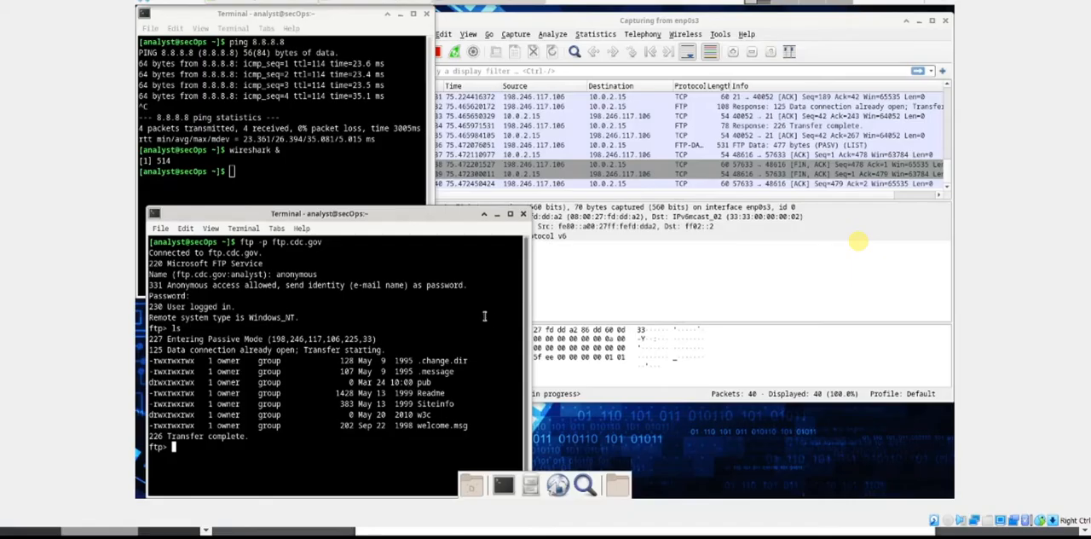
# Download the Readme file from the FTP server with "get Readme", using a capital R in the file name.
pyautogui.write('get readme')
pyautogui.press('Left')
pyautogui.press('Left')
pyautogui.press('Left')
pyautogui.press('Left')
pyautogui.press('Left')
pyautogui.press('BackSpace')
pyautogui.write('R')
pyautogui.press('Return')
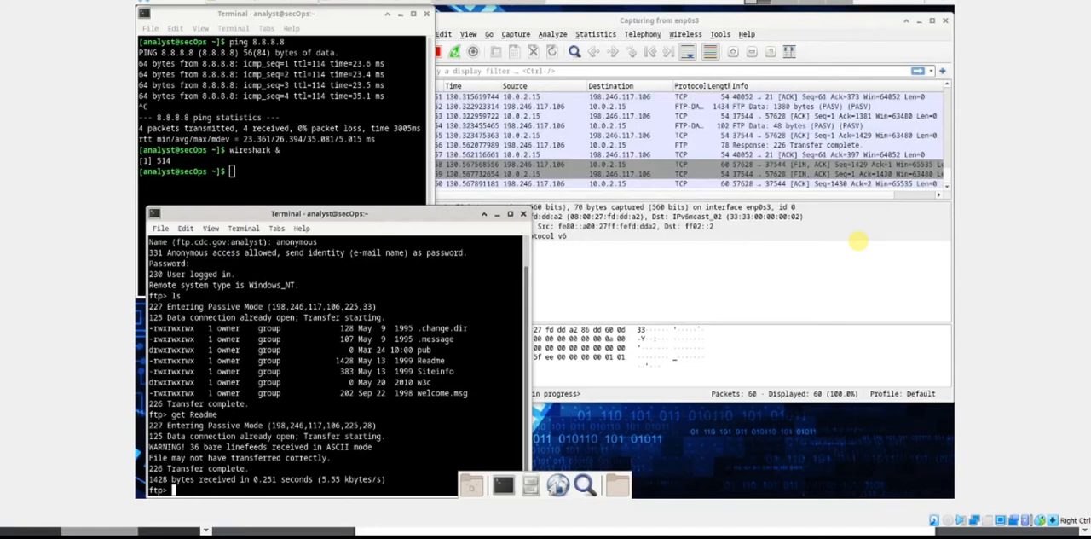
# Check the steps following the download in the lab PDF, and end the FTP session with "quit".
pyautogui.hotkey('alt', 'Tab')
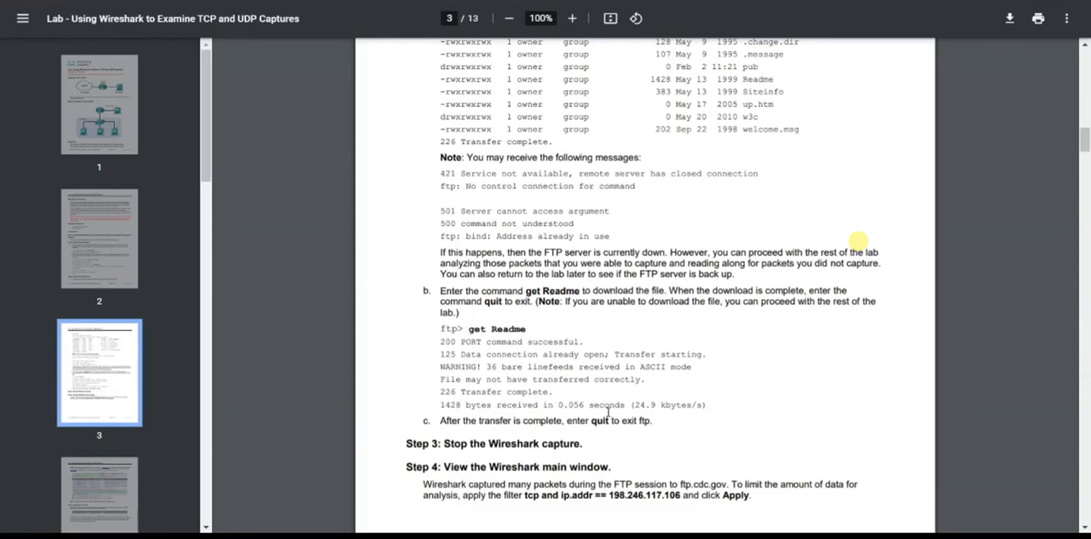
pyautogui.moveTo(471, 421); pyautogui.dragTo(656, 424)
pyautogui.click(656, 426)
pyautogui.scroll(-1, 610, 416)
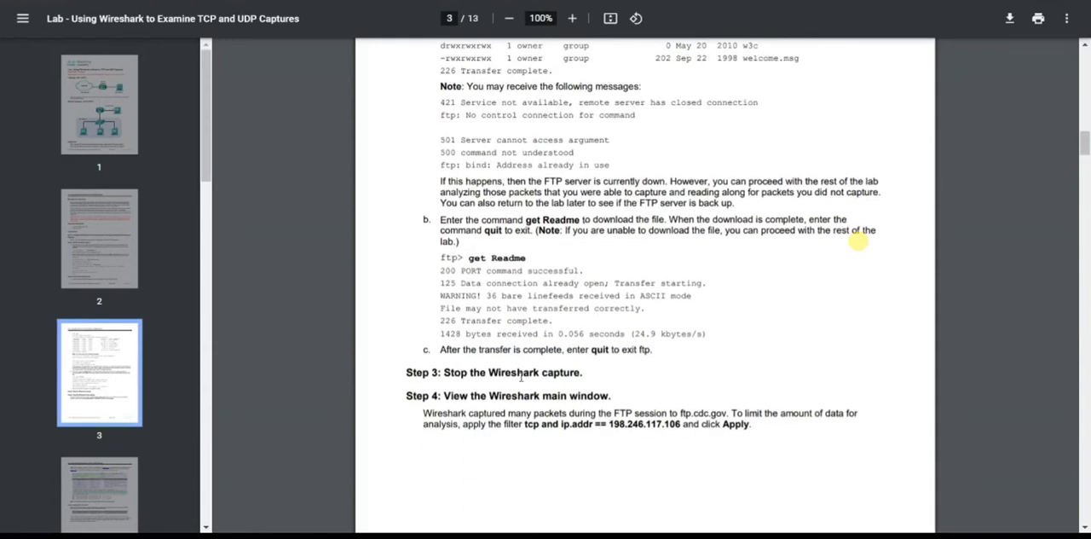
pyautogui.moveTo(442, 372); pyautogui.dragTo(581, 372)
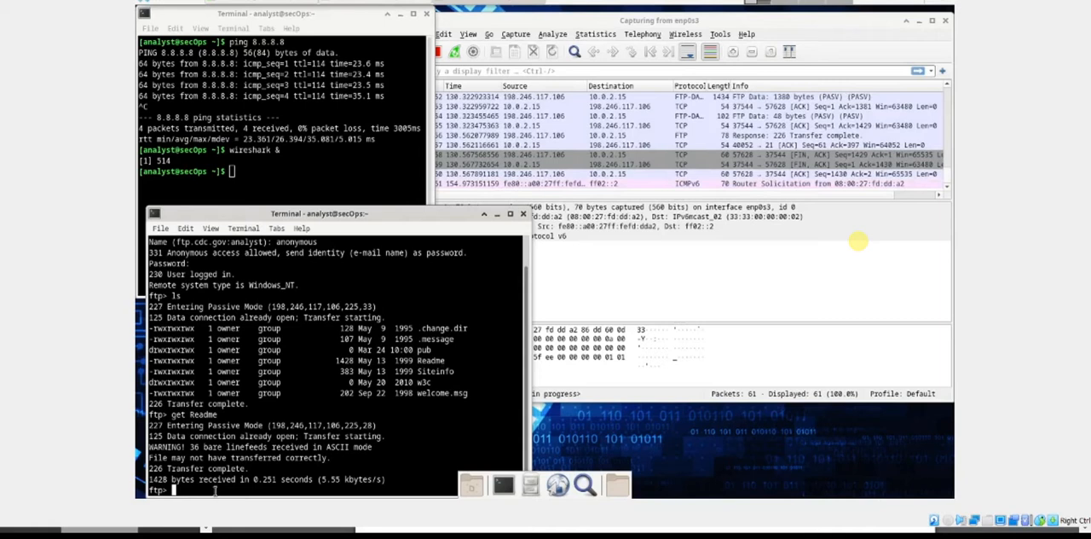
pyautogui.write('quit')
pyautogui.press('Return')
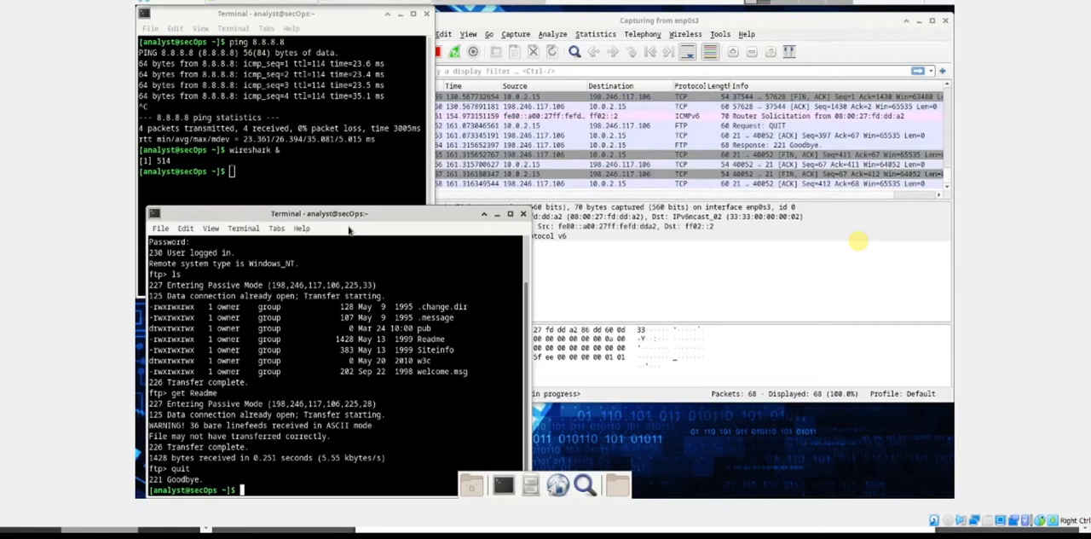
# Bring the Wireshark window to the front and stop the running capture on enp0s3.
pyautogui.click(298, 176)
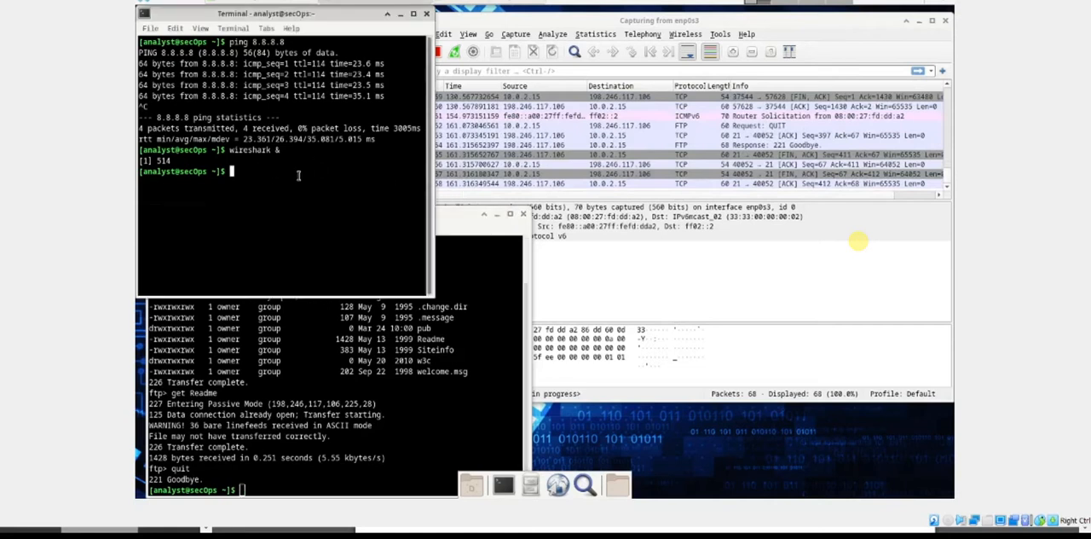
pyautogui.click(517, 23)
pyautogui.click(436, 52)
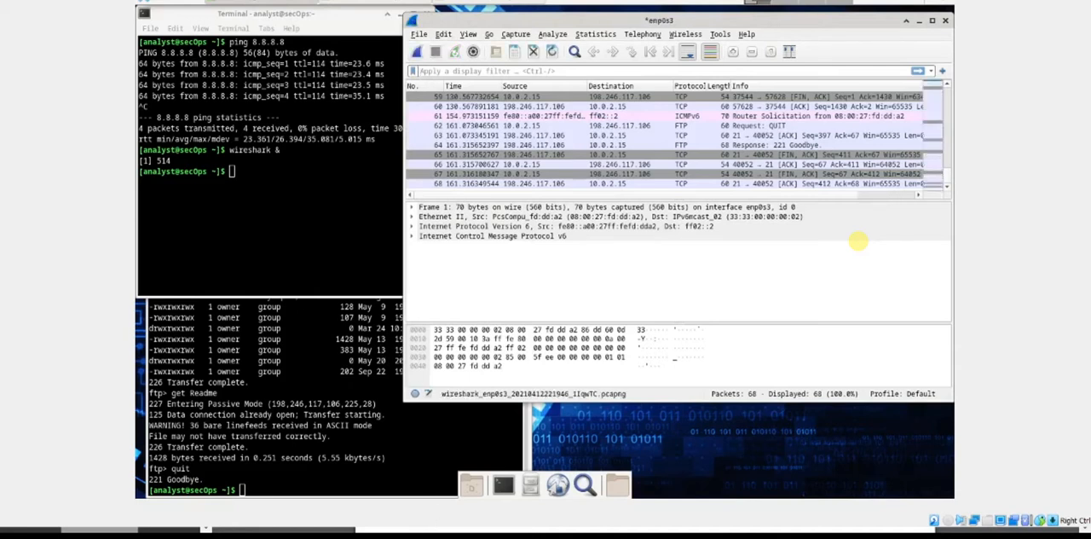
# Look up the display filter in Step 4 of the lab PDF, and move the Wireshark window partly over the first terminal.
pyautogui.hotkey('alt', 'Tab')
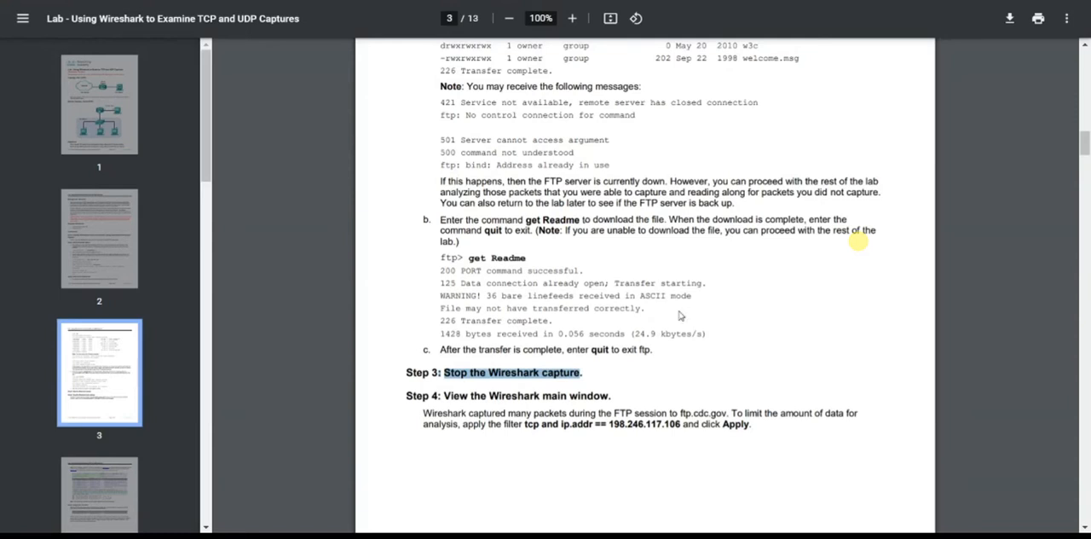
pyautogui.moveTo(684, 425); pyautogui.dragTo(525, 424)
pyautogui.moveTo(470, 400); pyautogui.dragTo(610, 401)
pyautogui.moveTo(525, 425); pyautogui.dragTo(683, 425)
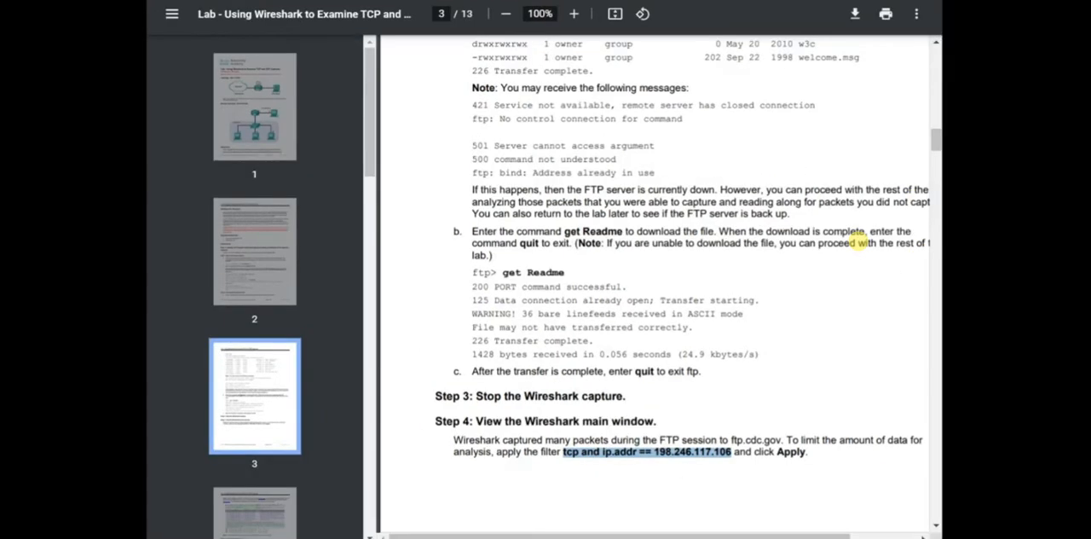
pyautogui.hotkey('alt', 'Tab')
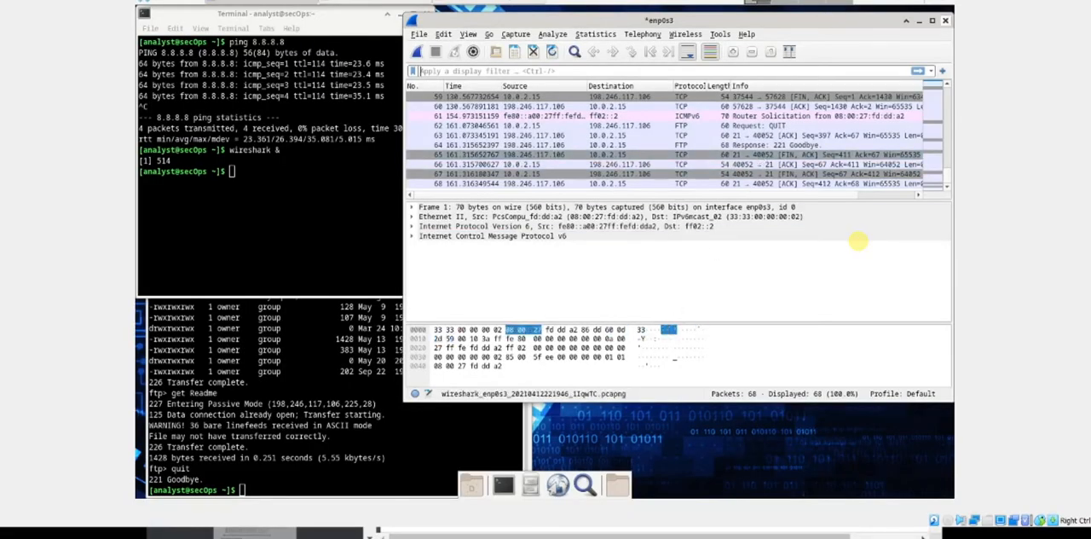
pyautogui.moveTo(785, 23); pyautogui.dragTo(708, 44)
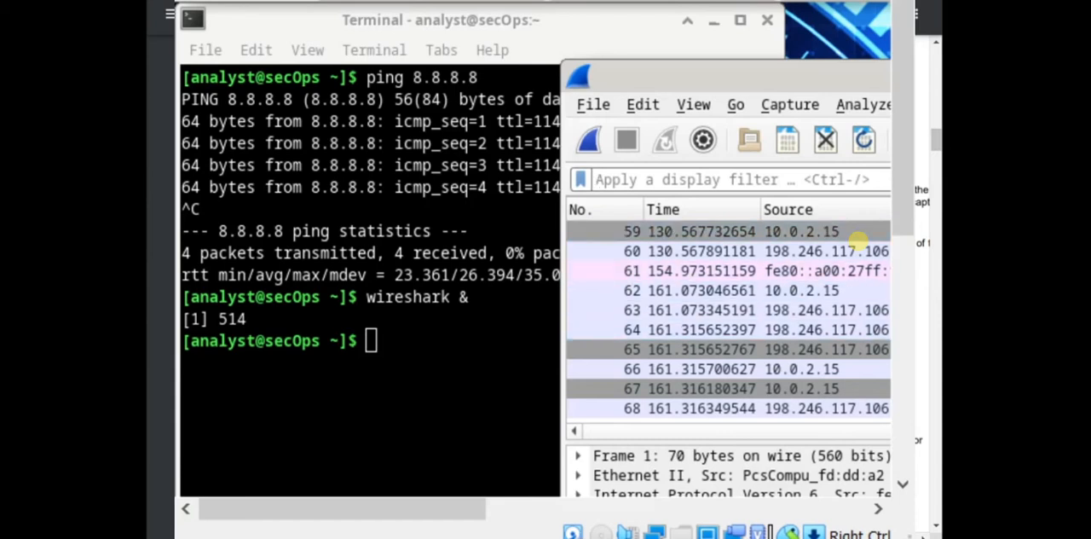
pyautogui.moveTo(716, 77); pyautogui.dragTo(571, 75)
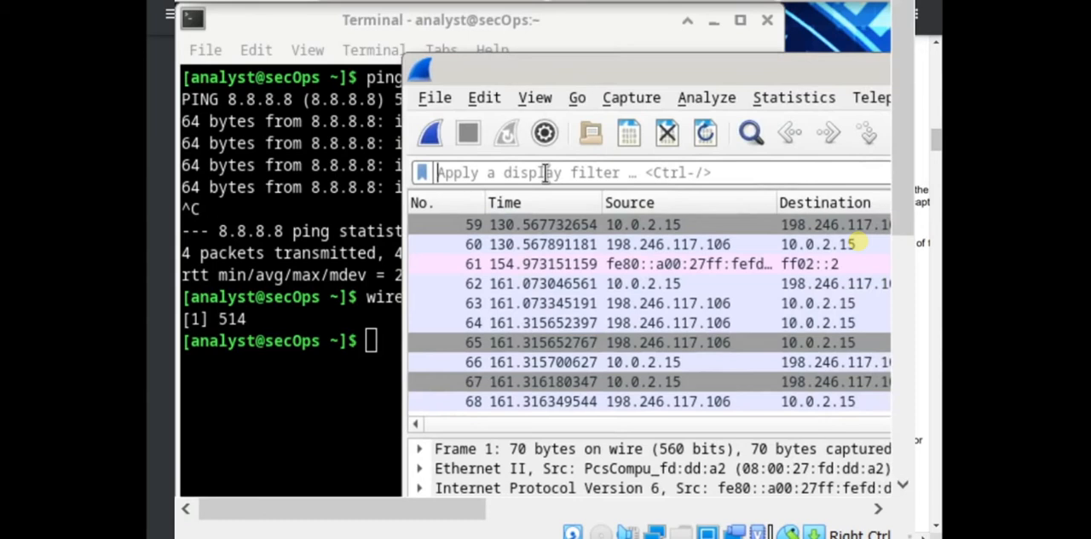
# Apply the display filter "tcp and ip.addr == 198.246.117.106" to the captured packets.
pyautogui.write('tcp')
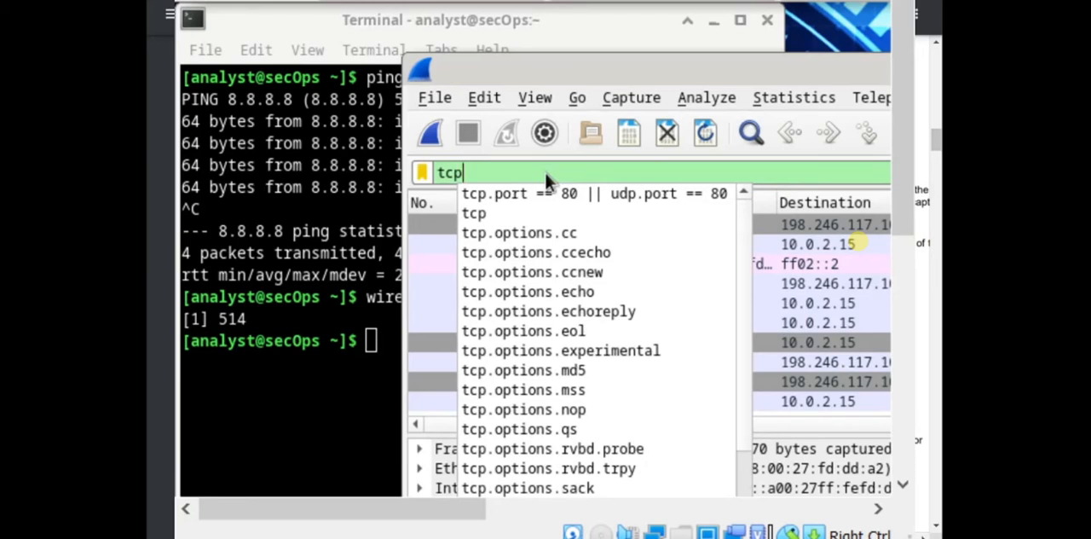
pyautogui.write('and')
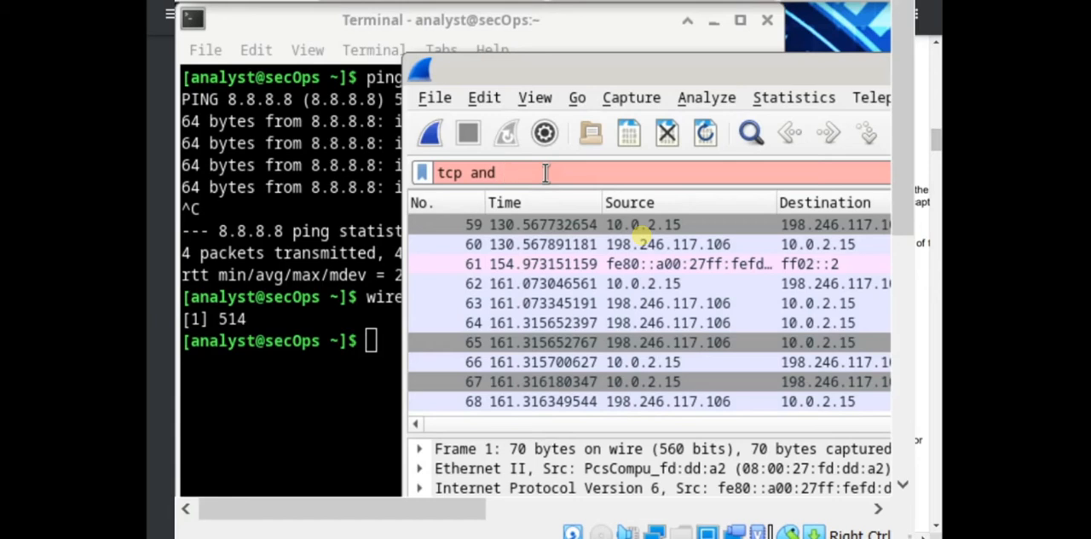
pyautogui.write('ip')
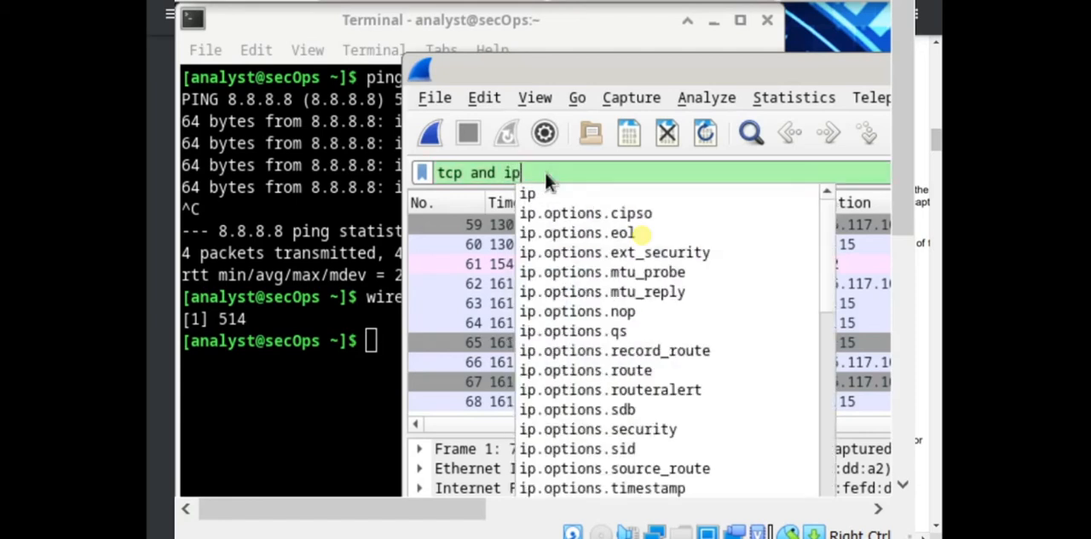
pyautogui.write('.addr')
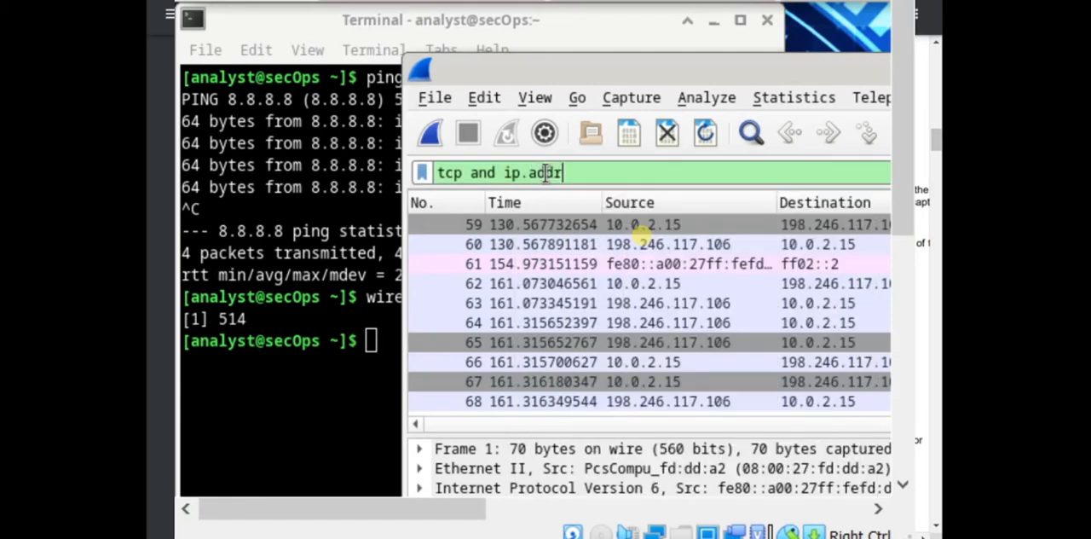
pyautogui.write(' == 198')
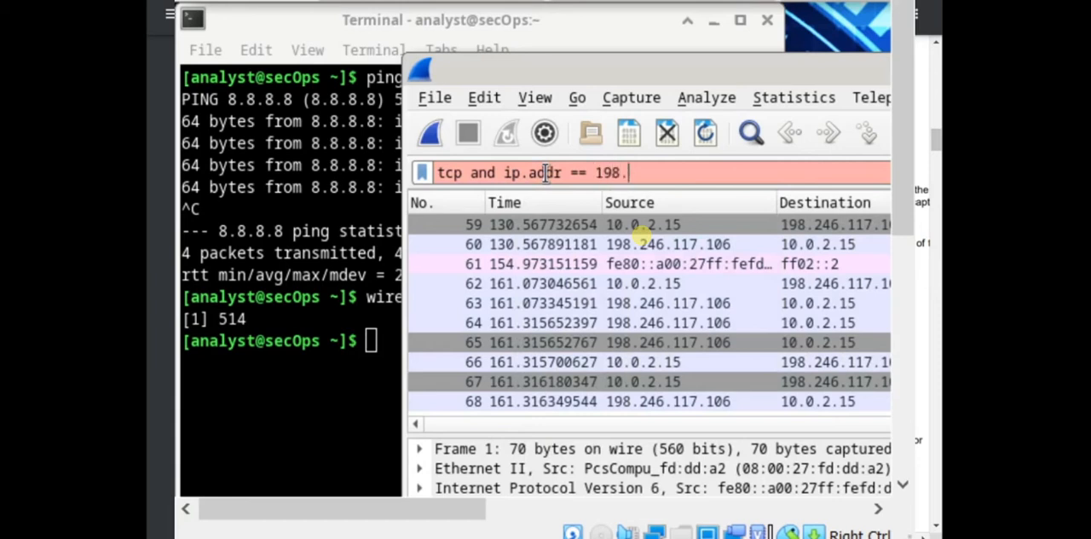
pyautogui.write('.24')
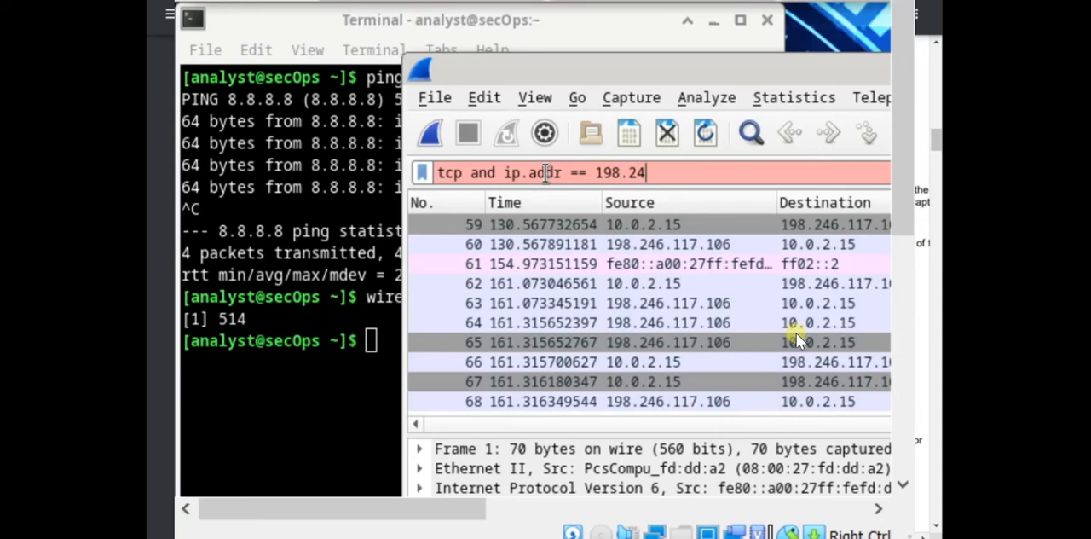
pyautogui.write('6.117.106')
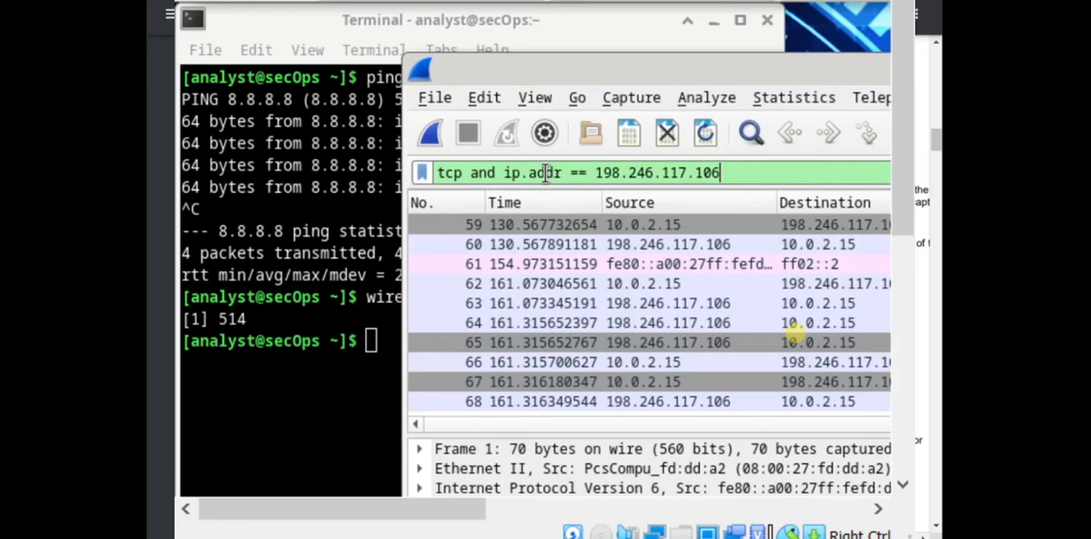
pyautogui.press('Return')
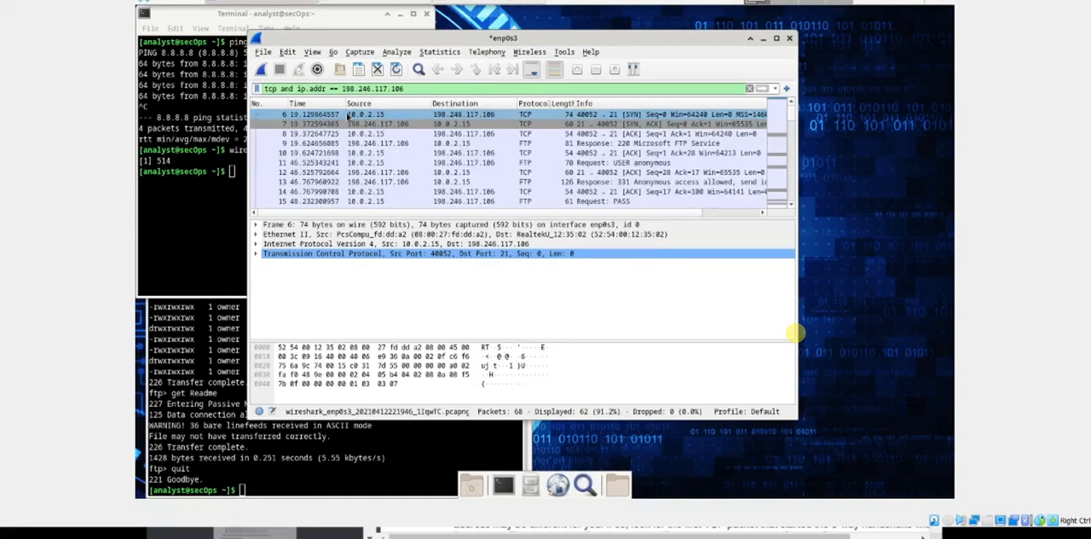
# Read the lab PDF's Step 4 note on the filter address, its sample capture and the start of Step 5.
pyautogui.click(381, 383)
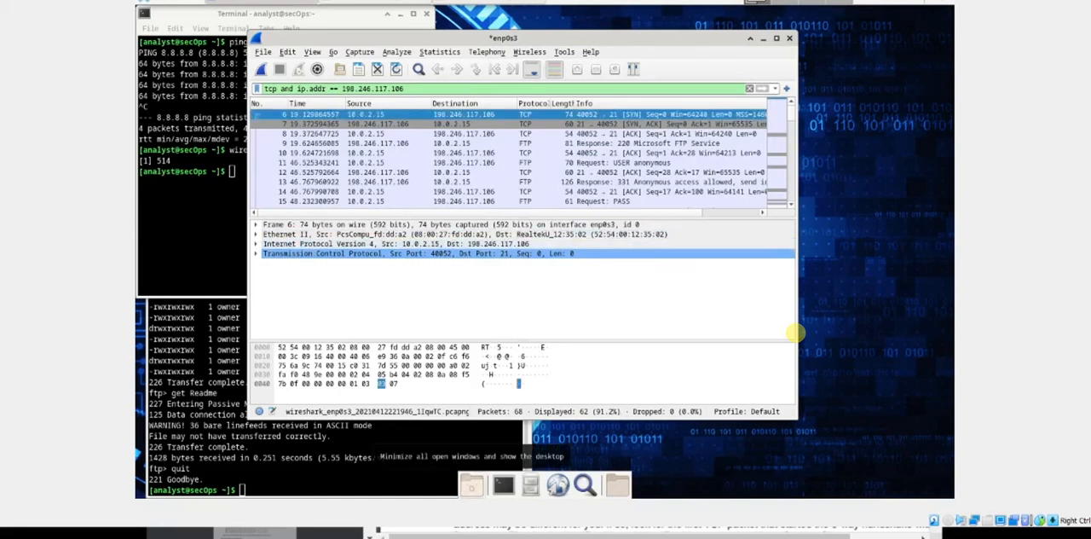
pyautogui.hotkey('alt', 'Tab')
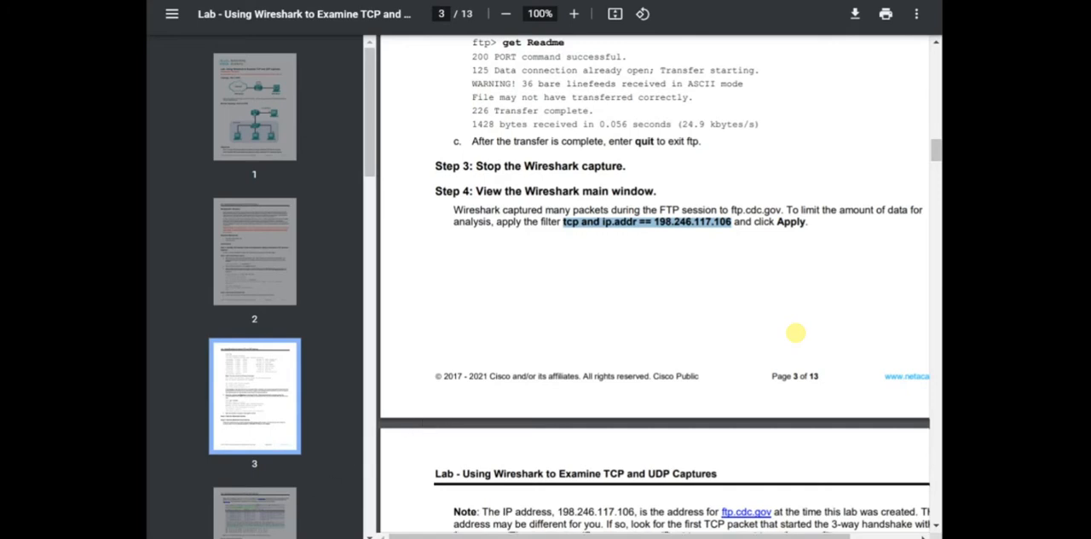
pyautogui.click(795, 331)
pyautogui.scroll(-3, 715, 213)
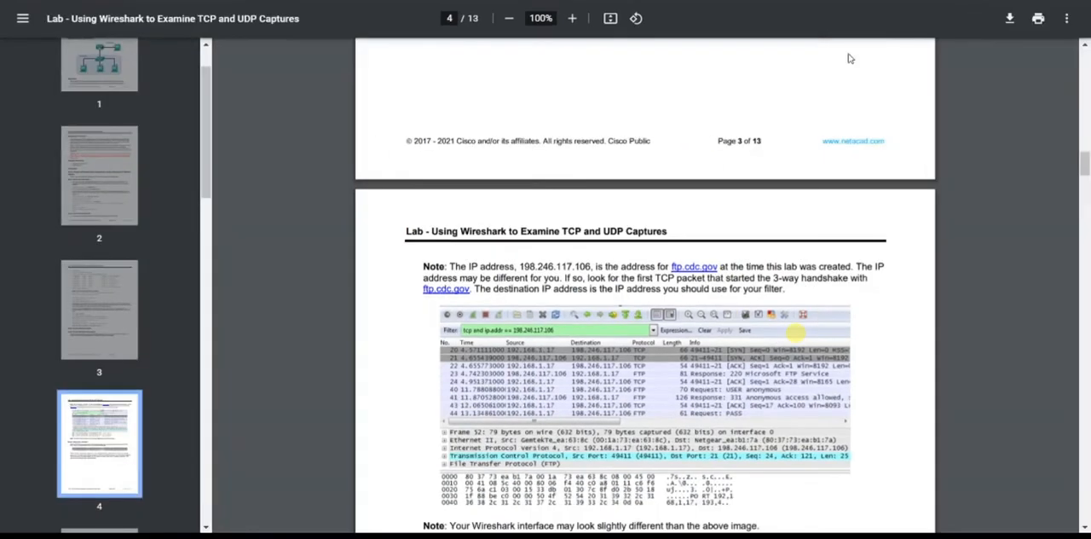
pyautogui.scroll(-2, 721, 255)
pyautogui.scroll(-1, 726, 255)
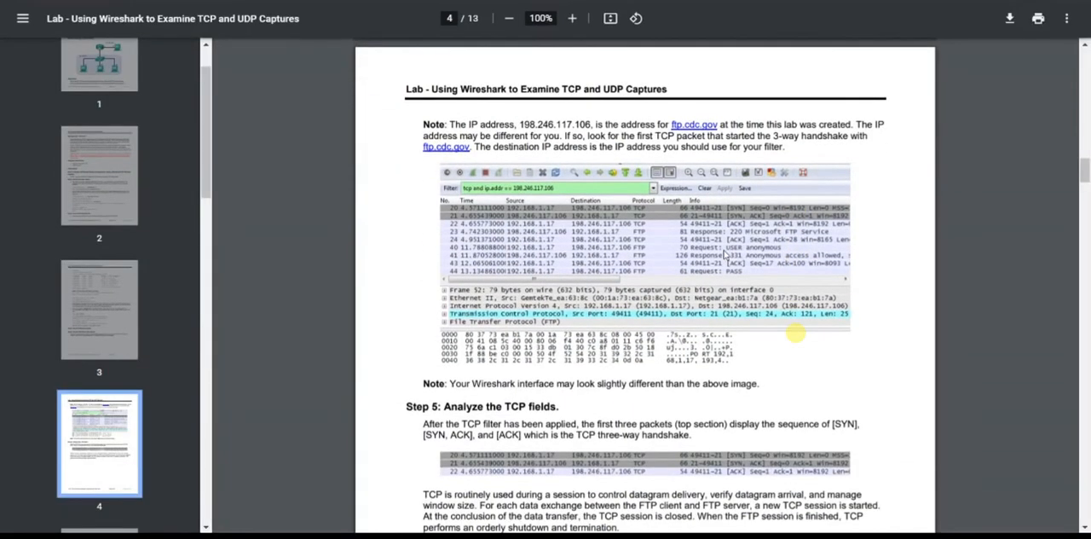
# Review the lab PDF's sample capture, switch to Wireshark and expand the Internet Protocol Version 4 details of the first SYN packet.
pyautogui.scroll(1, 726, 255)
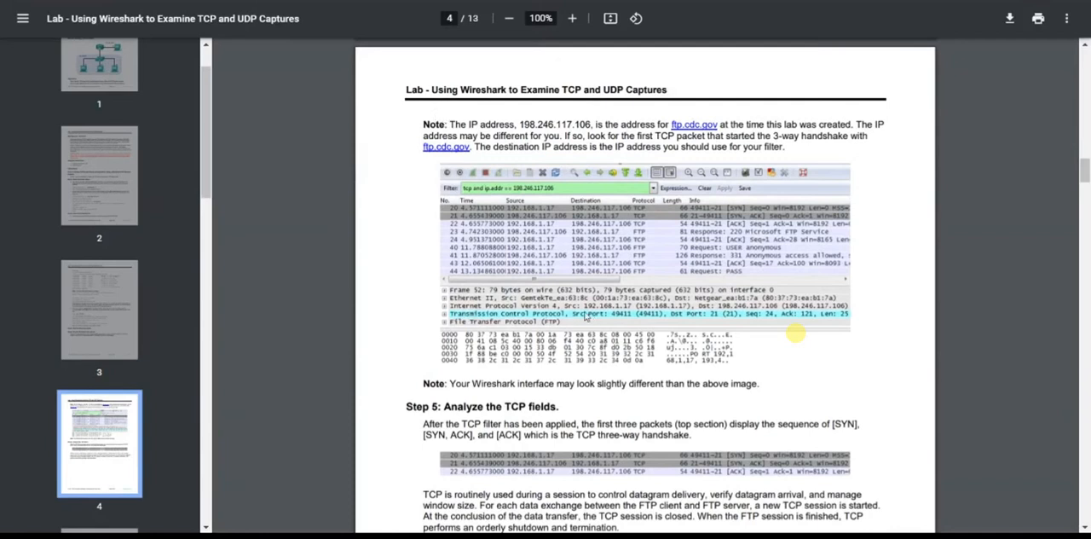
pyautogui.scroll(-1, 671, 315)
pyautogui.scroll(-1, 671, 315)
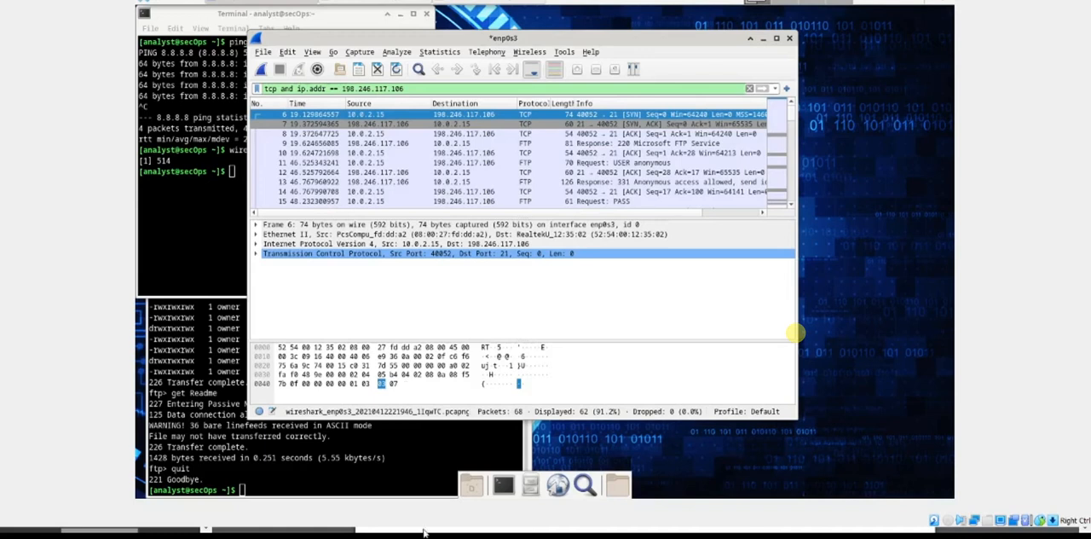
pyautogui.click(256, 245)
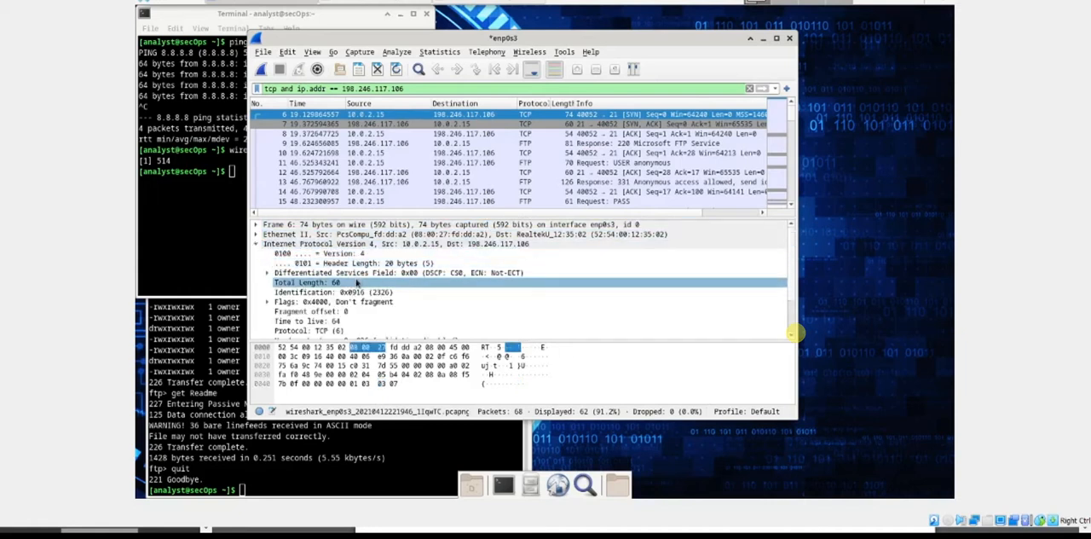
pyautogui.scroll(-2, 357, 283)
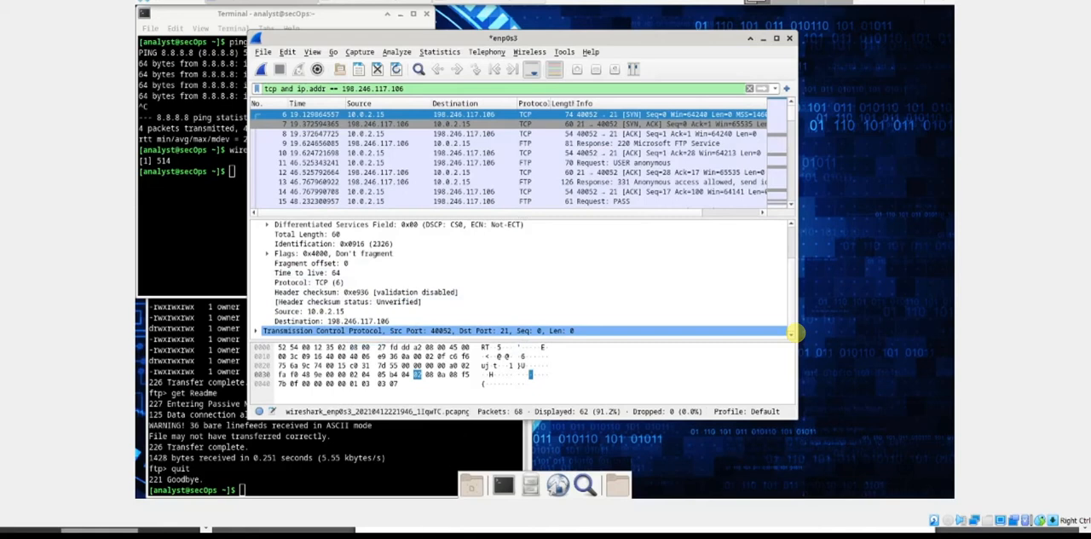
# Return to the lab PDF and read Step 5's description of the three-way handshake, highlighting the [SYN] and [ACK] terms.
pyautogui.hotkey('alt', 'Tab')
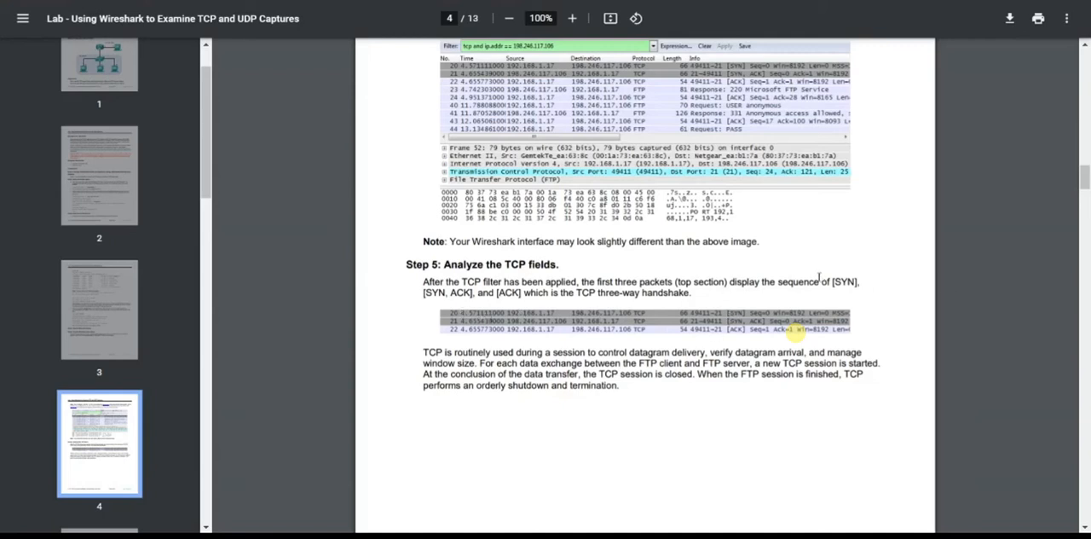
pyautogui.moveTo(822, 282); pyautogui.dragTo(859, 282)
pyautogui.moveTo(424, 293); pyautogui.dragTo(520, 293)
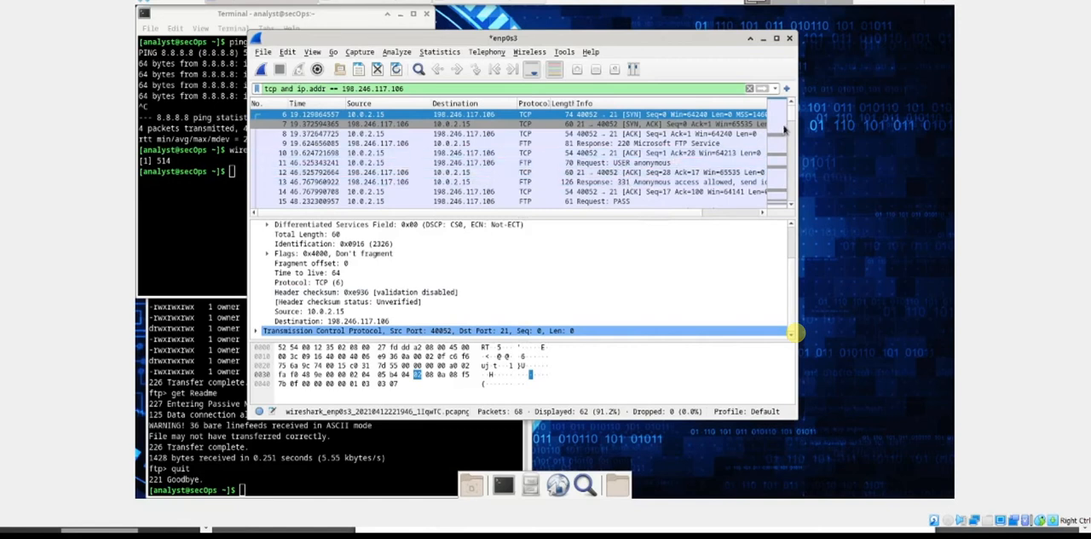
# Switch to Wireshark and inspect the three handshake packets, SYN, SYN-ACK and ACK, one after another.
pyautogui.click(629, 125)
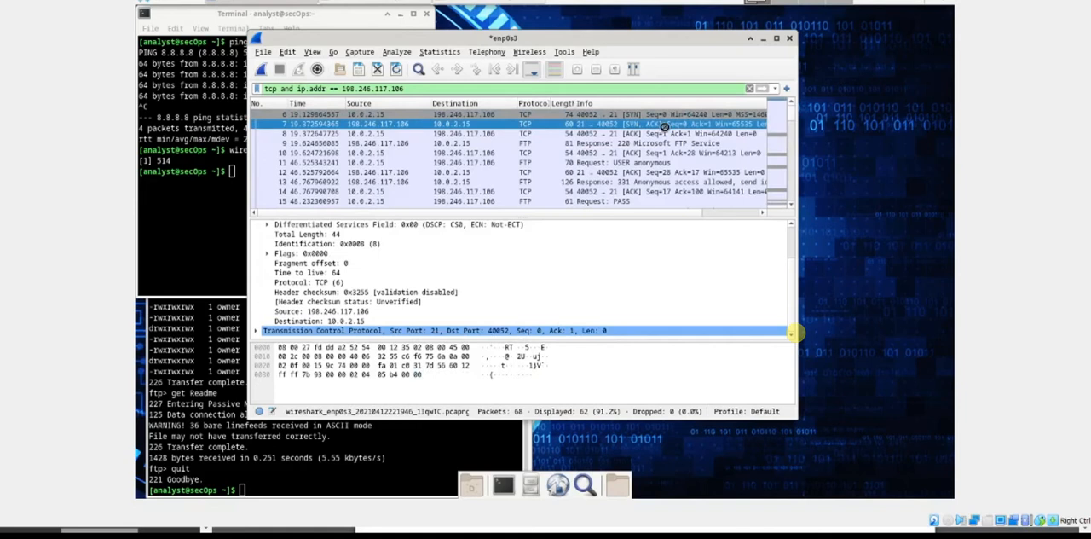
pyautogui.click(634, 136)
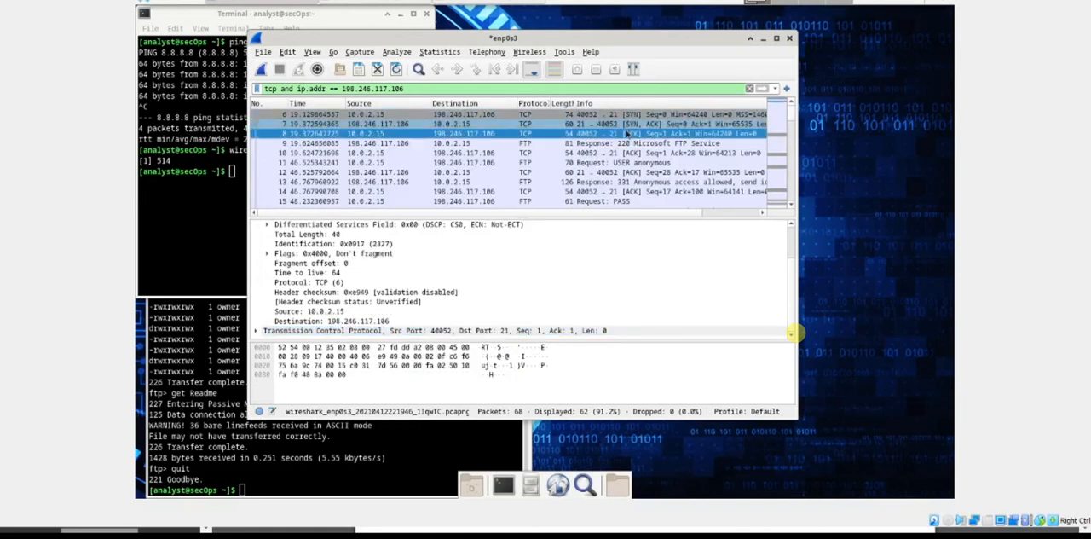
pyautogui.click(636, 116)
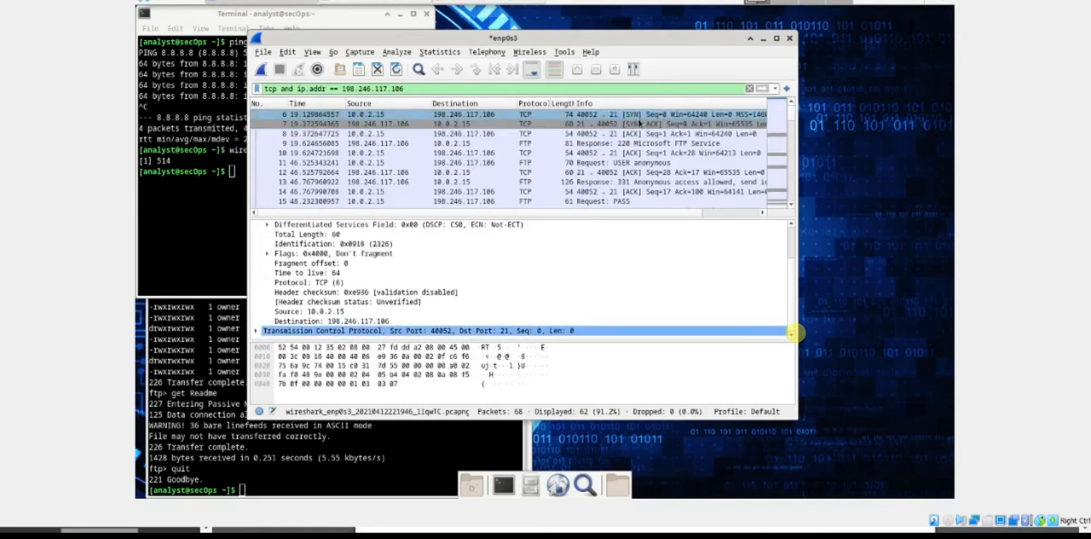
pyautogui.click(640, 126)
pyautogui.click(642, 135)
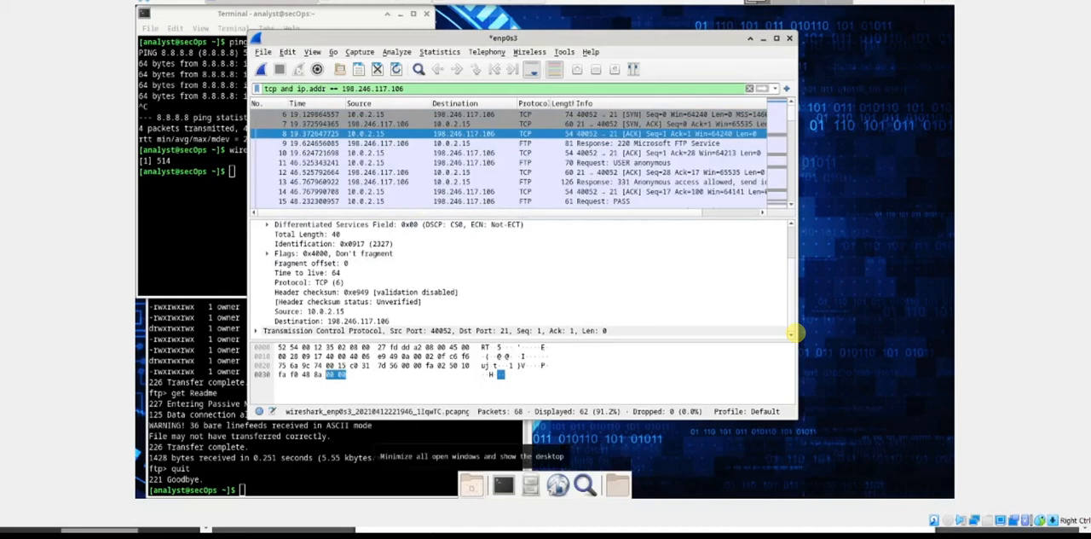
# Read the rest of Step 5 in the lab PDF, up to the expanded TCP datagram example and the TCP segment diagram.
pyautogui.click(422, 536)
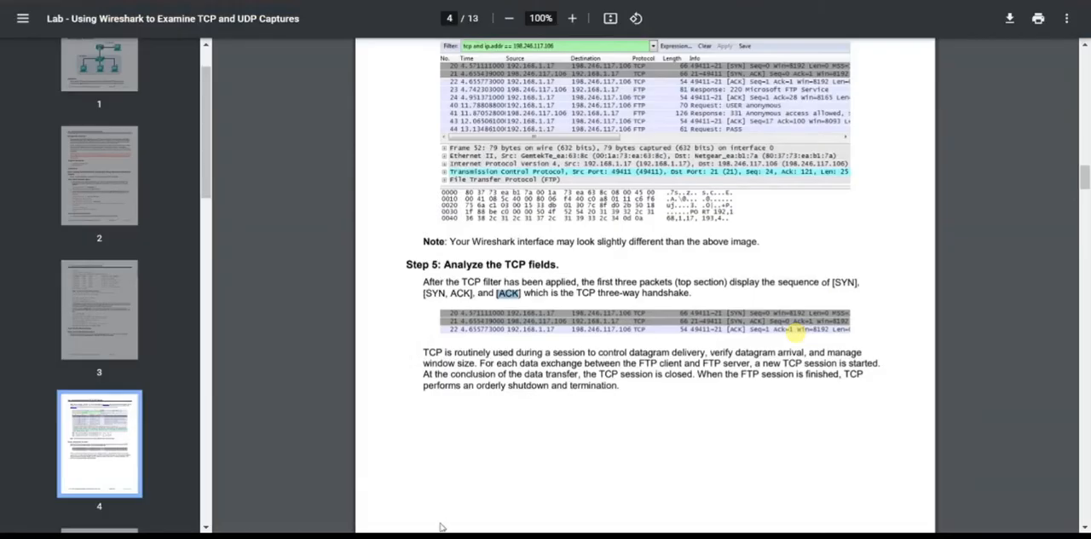
pyautogui.scroll(-6, 586, 294)
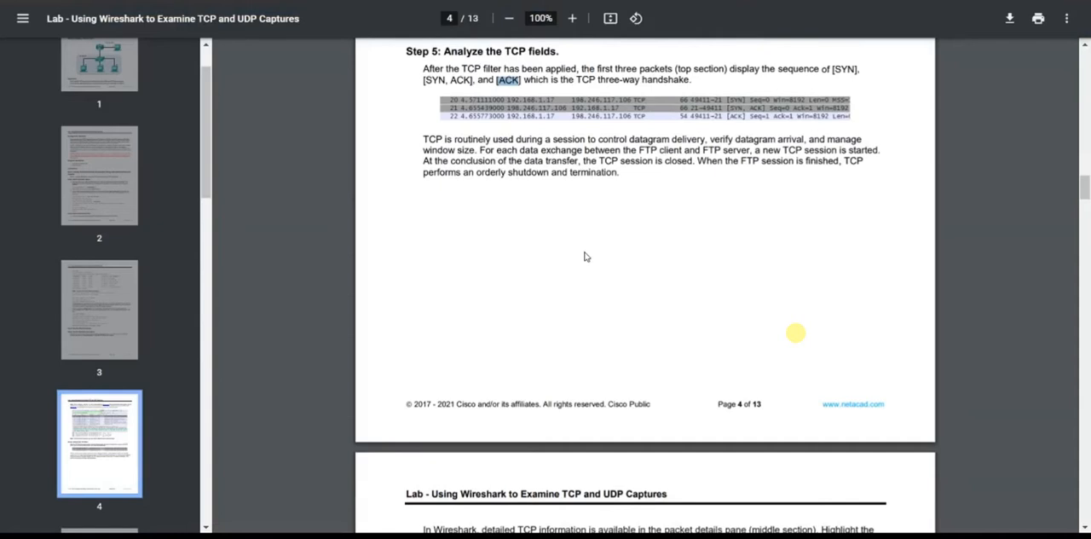
pyautogui.scroll(-1, 586, 255)
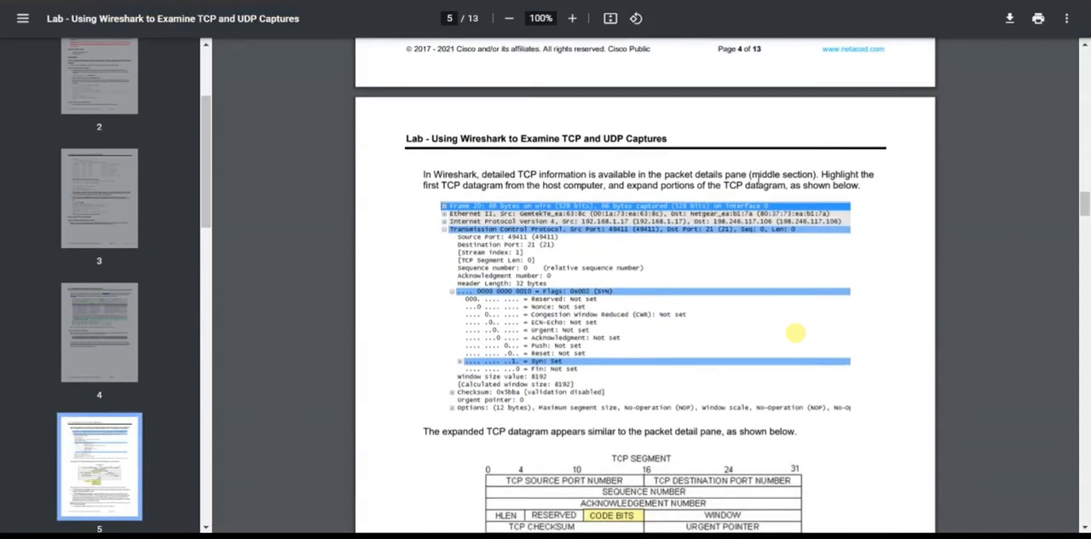
pyautogui.scroll(-2, 511, 349)
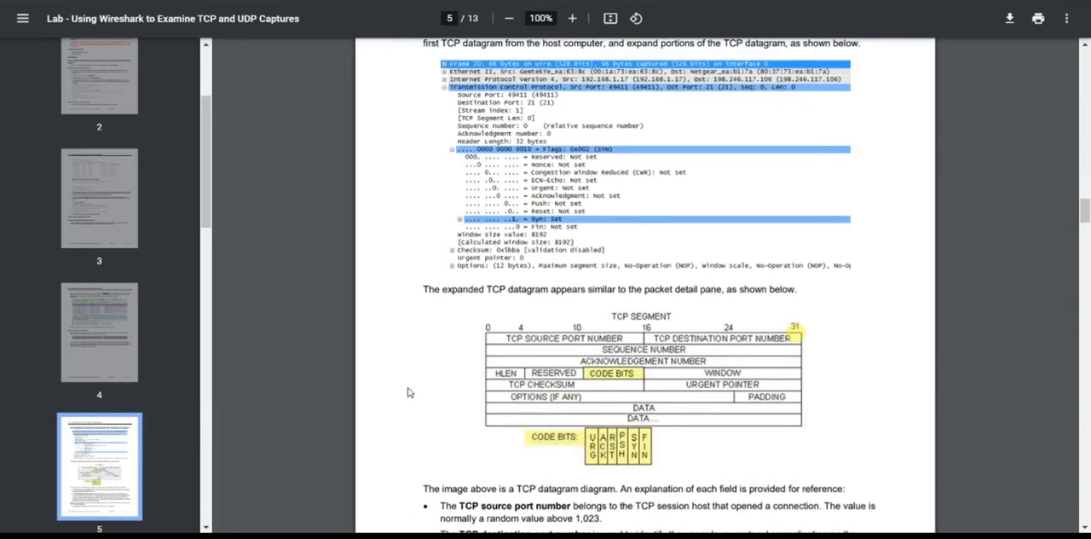
# Switch to Wireshark, select the first SYN packet and expand its Transmission Control Protocol details to review the port and sequence fields.
pyautogui.hotkey('alt', 'Tab')
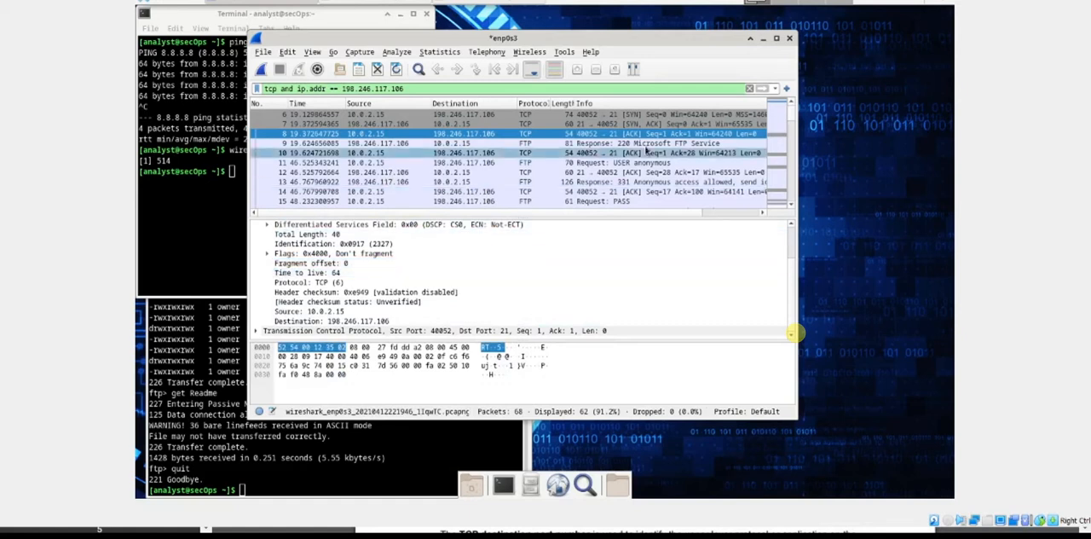
pyautogui.click(588, 115)
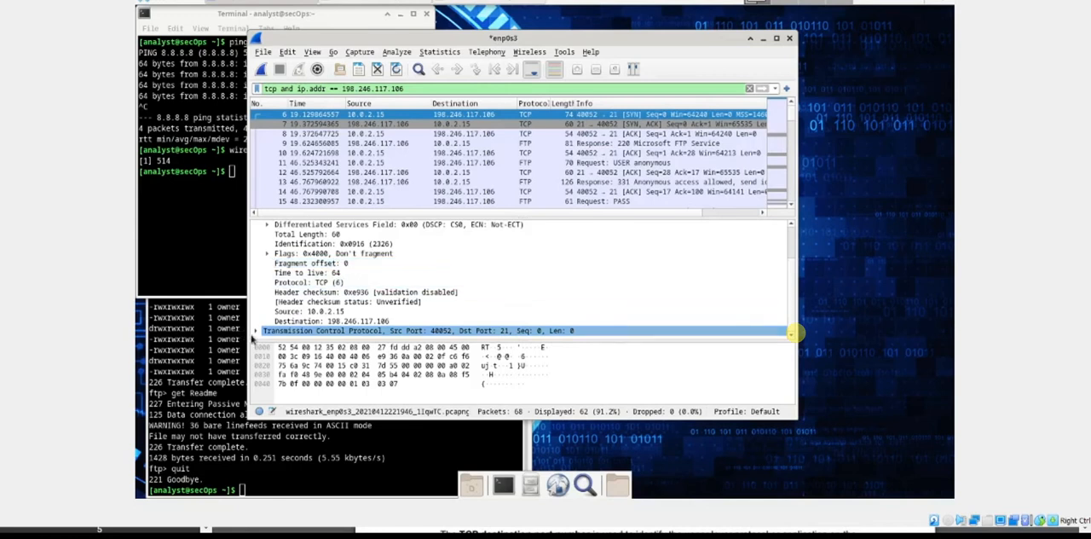
pyautogui.click(257, 331)
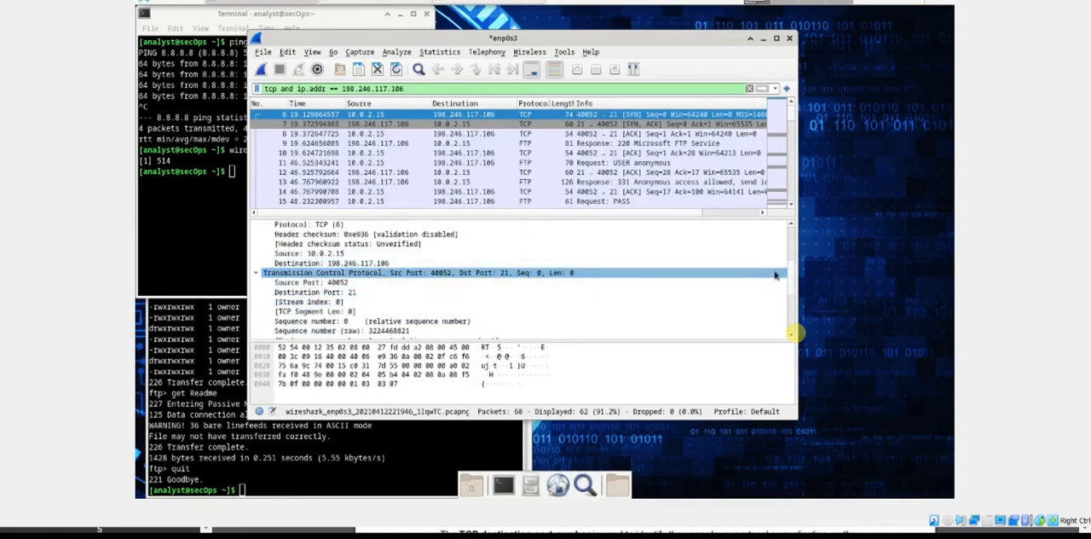
pyautogui.moveTo(793, 278)
pyautogui.mouseDown()
pyautogui.moveTo(792, 320)
pyautogui.moveTo(798, 285)
pyautogui.mouseUp()
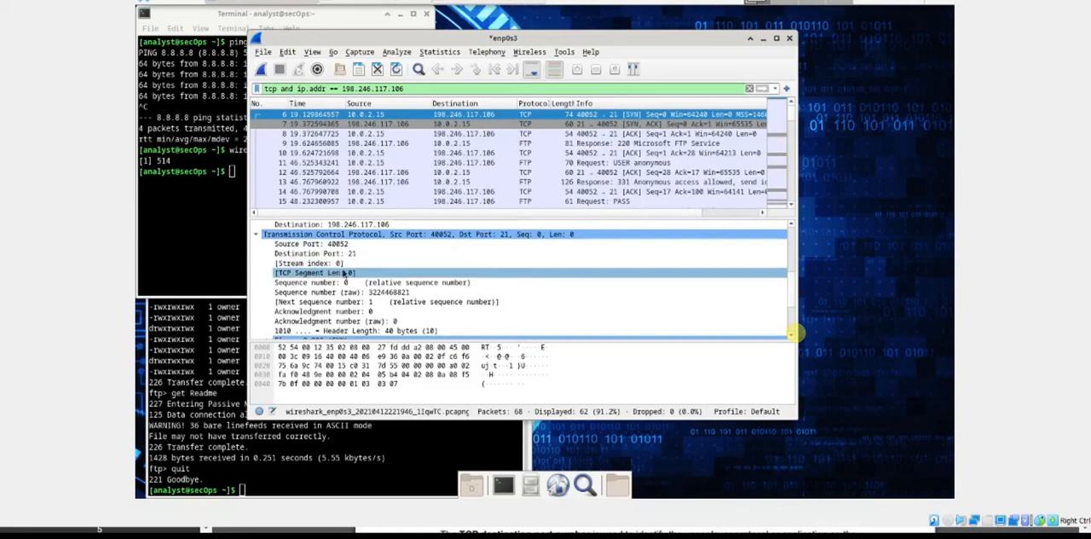
pyautogui.scroll(-1, 344, 274)
pyautogui.scroll(-1, 344, 274)
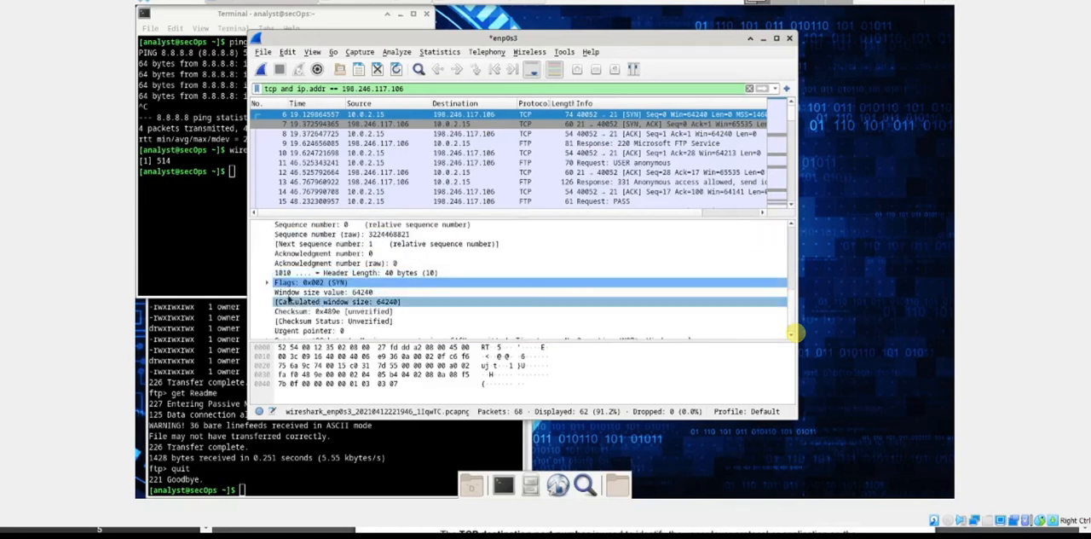
# Expand the packet's TCP Flags and its Syn bit, and review the surrounding flag, window size, checksum and urgent pointer fields.
pyautogui.click(267, 284)
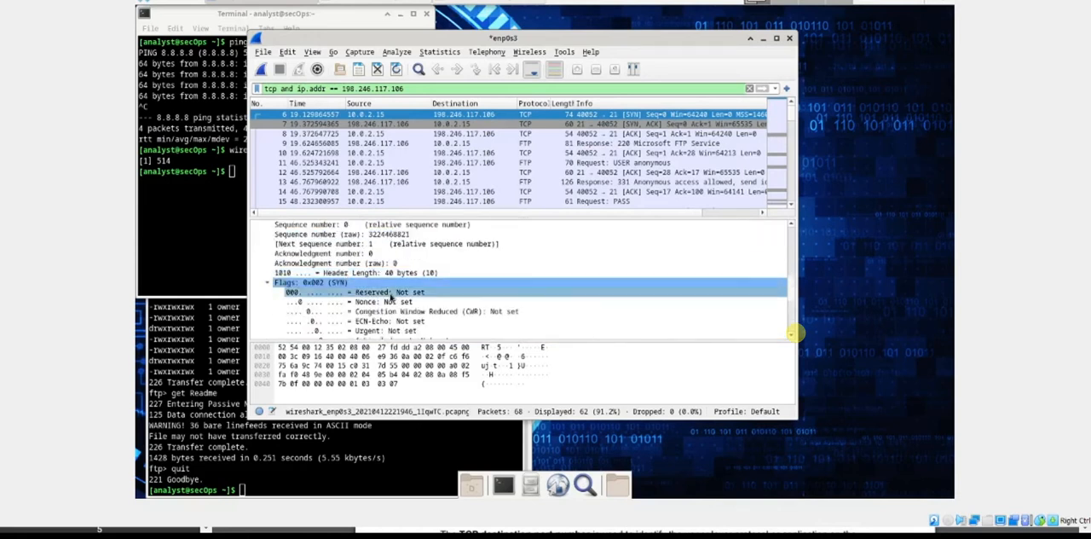
pyautogui.scroll(-3, 390, 297)
pyautogui.scroll(-1, 391, 296)
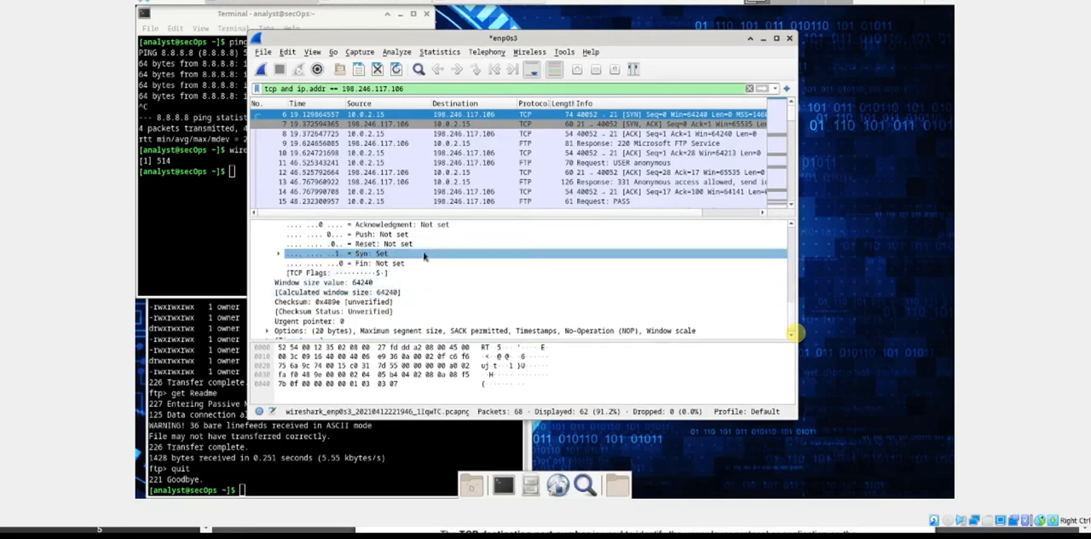
pyautogui.click(403, 257)
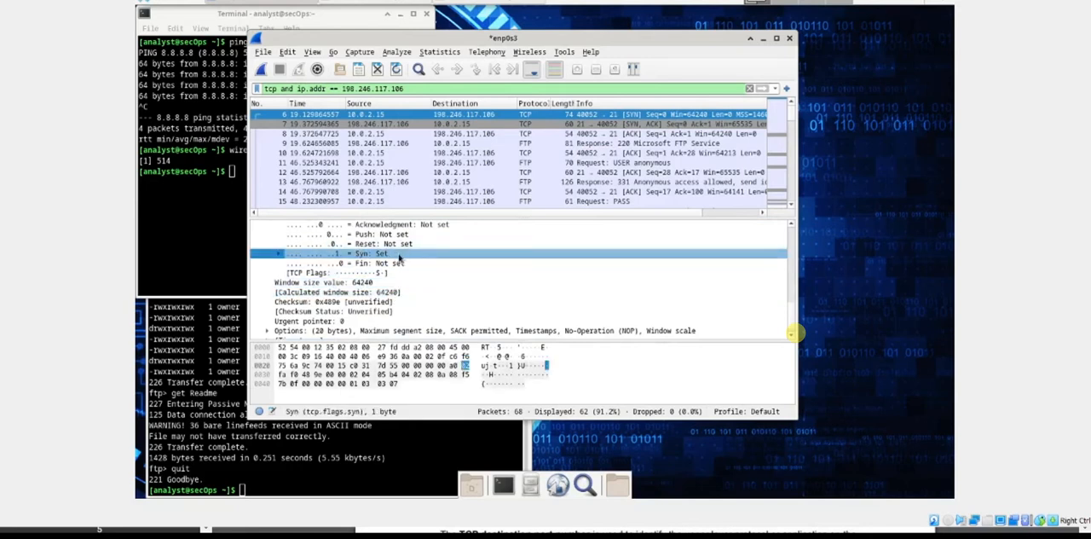
pyautogui.click(277, 255)
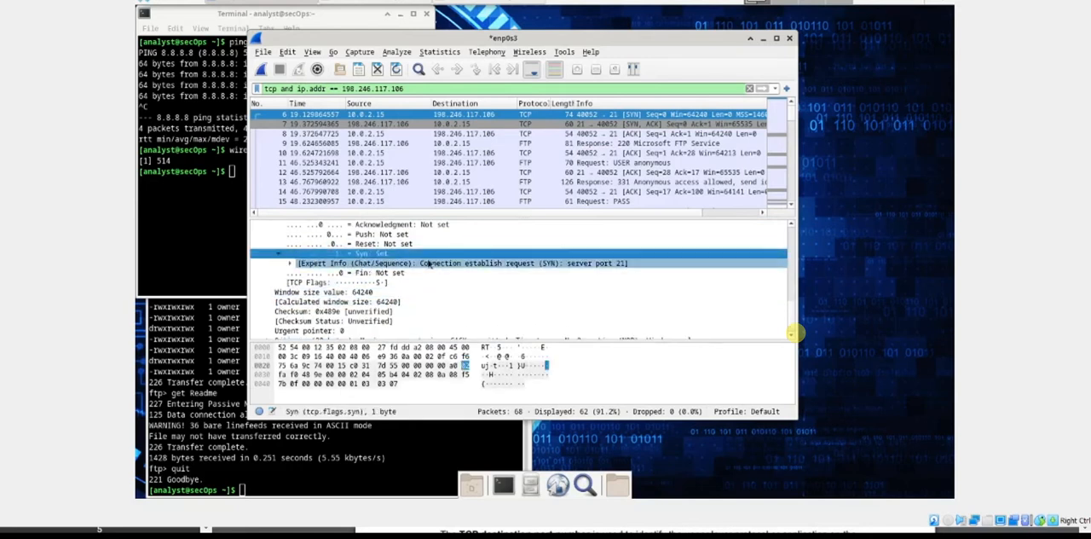
pyautogui.scroll(2, 429, 264)
pyautogui.scroll(1, 365, 268)
pyautogui.scroll(-4, 365, 269)
pyautogui.scroll(-1, 367, 268)
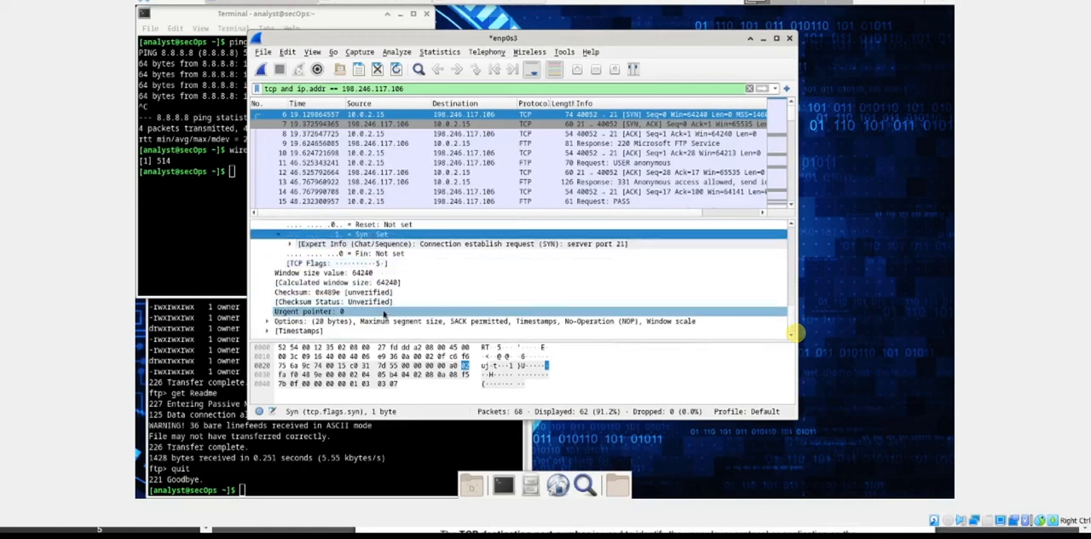
pyautogui.scroll(2, 458, 325)
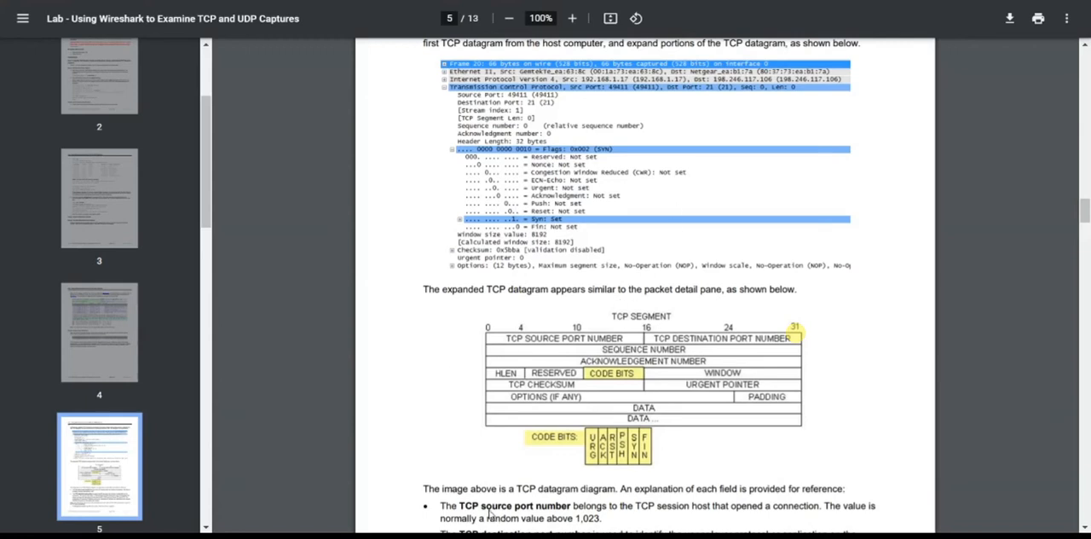
# Return to the lab PDF and read the TCP field explanations, highlighting 1,023 in the source port number entry.
pyautogui.scroll(-4, 619, 279)
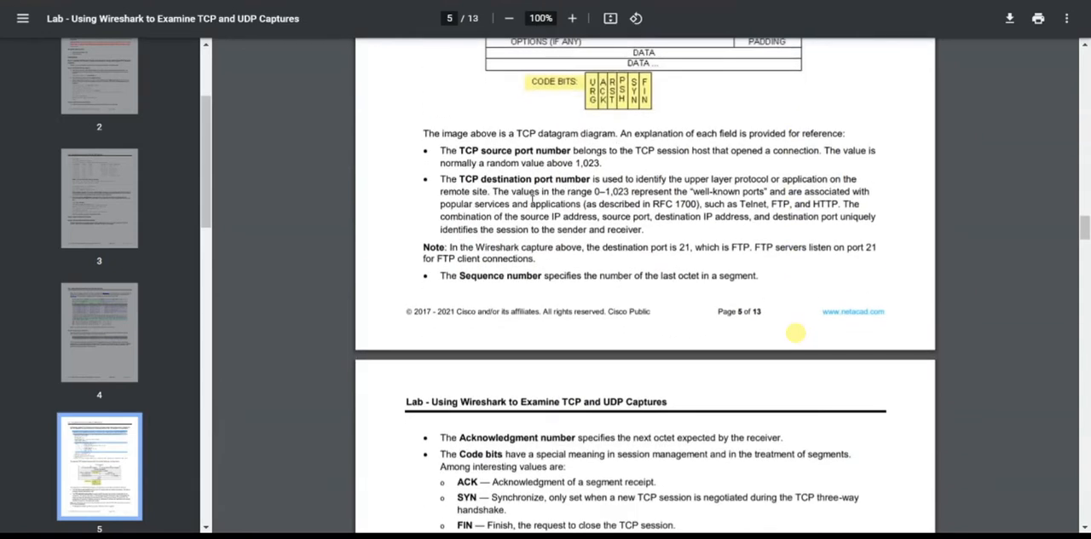
pyautogui.moveTo(604, 162); pyautogui.dragTo(568, 162)
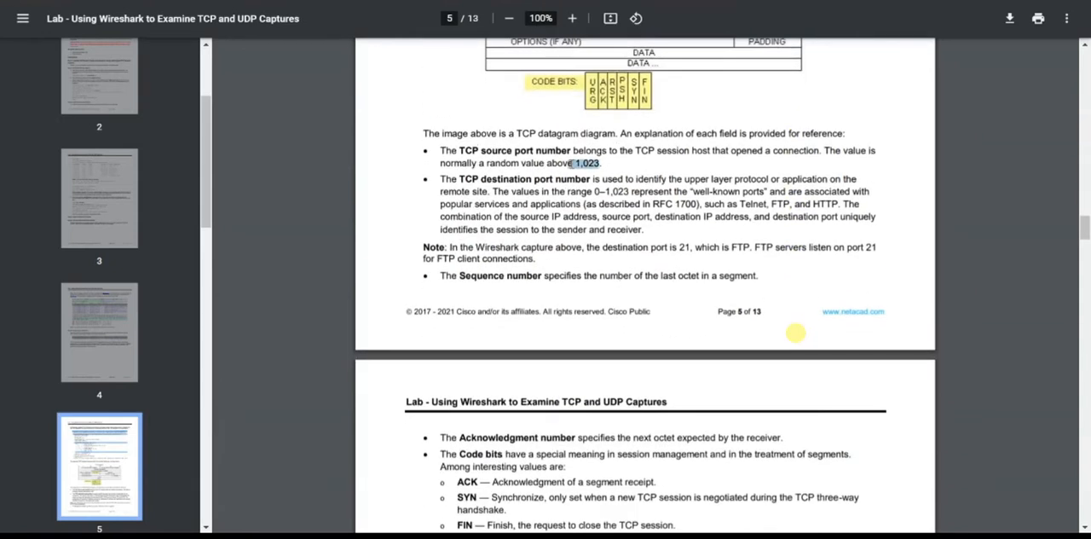